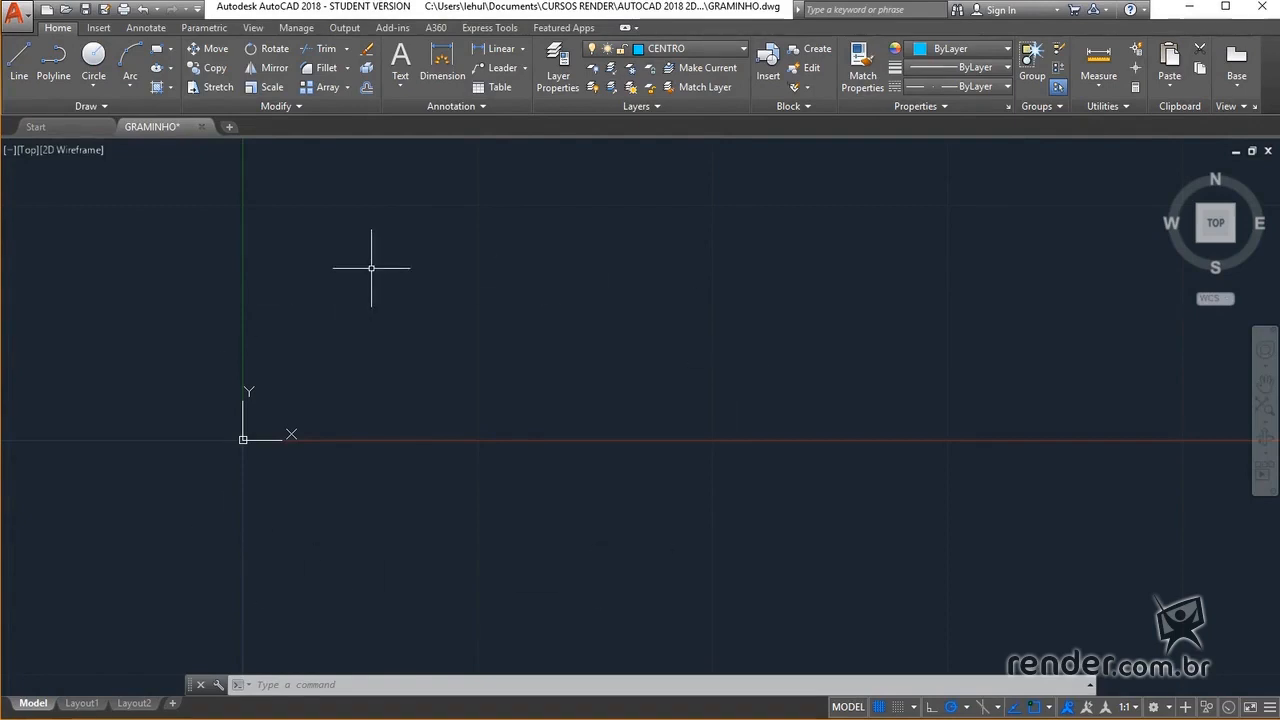
# - With Ortho on, draw a 29-unit horizontal centerline along the positive X axis starting at 0,0
pyautogui.click(19, 62)
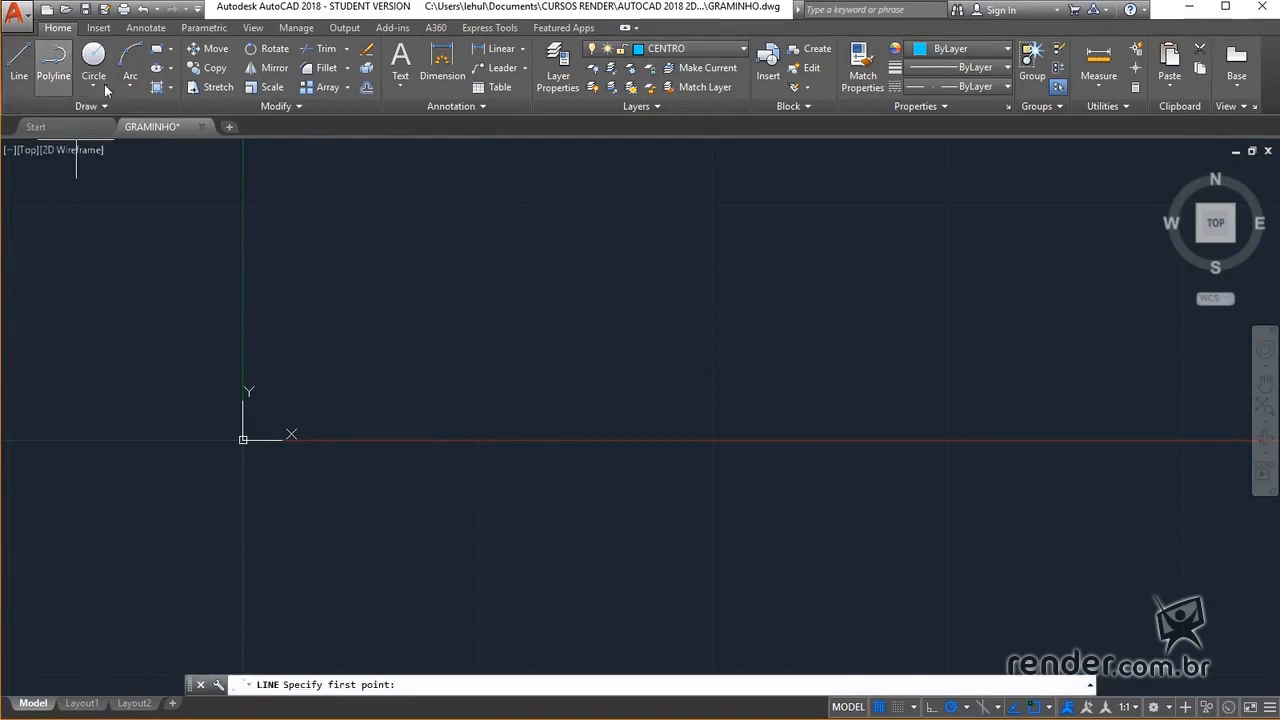
pyautogui.click(931, 707)
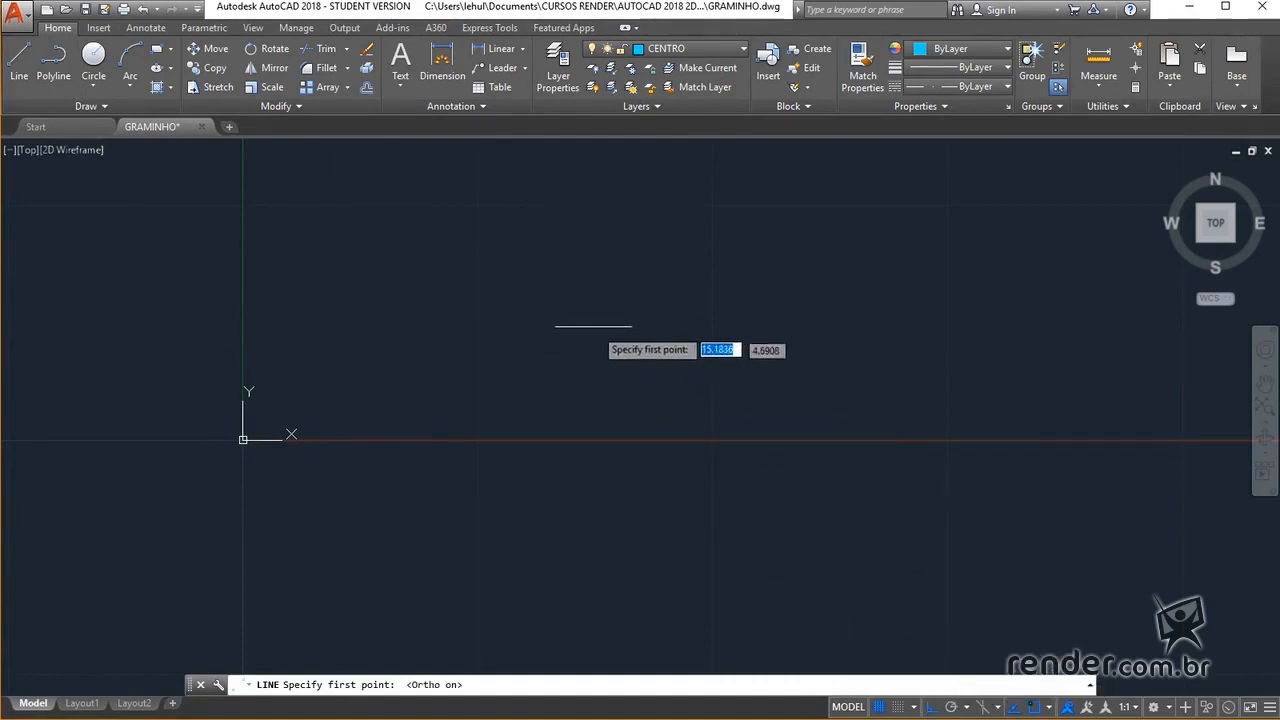
pyautogui.write('0')
pyautogui.press('Tab')
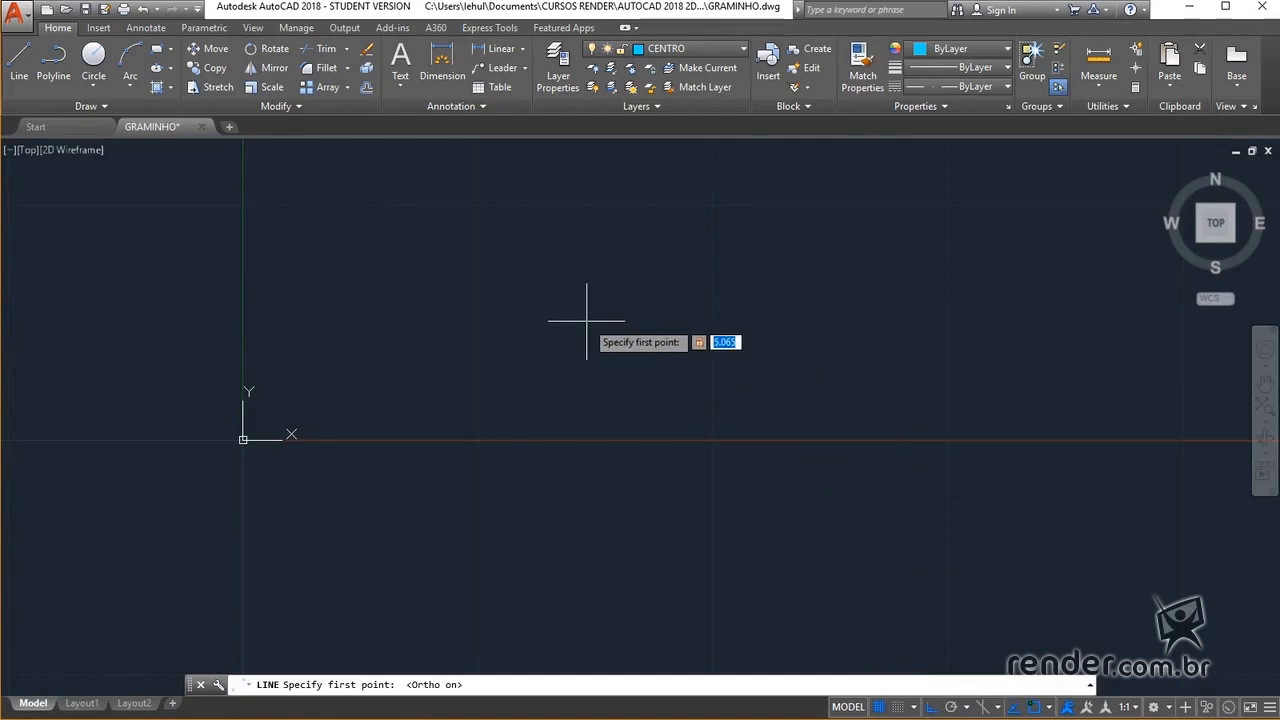
pyautogui.write('0')
pyautogui.press('Return')
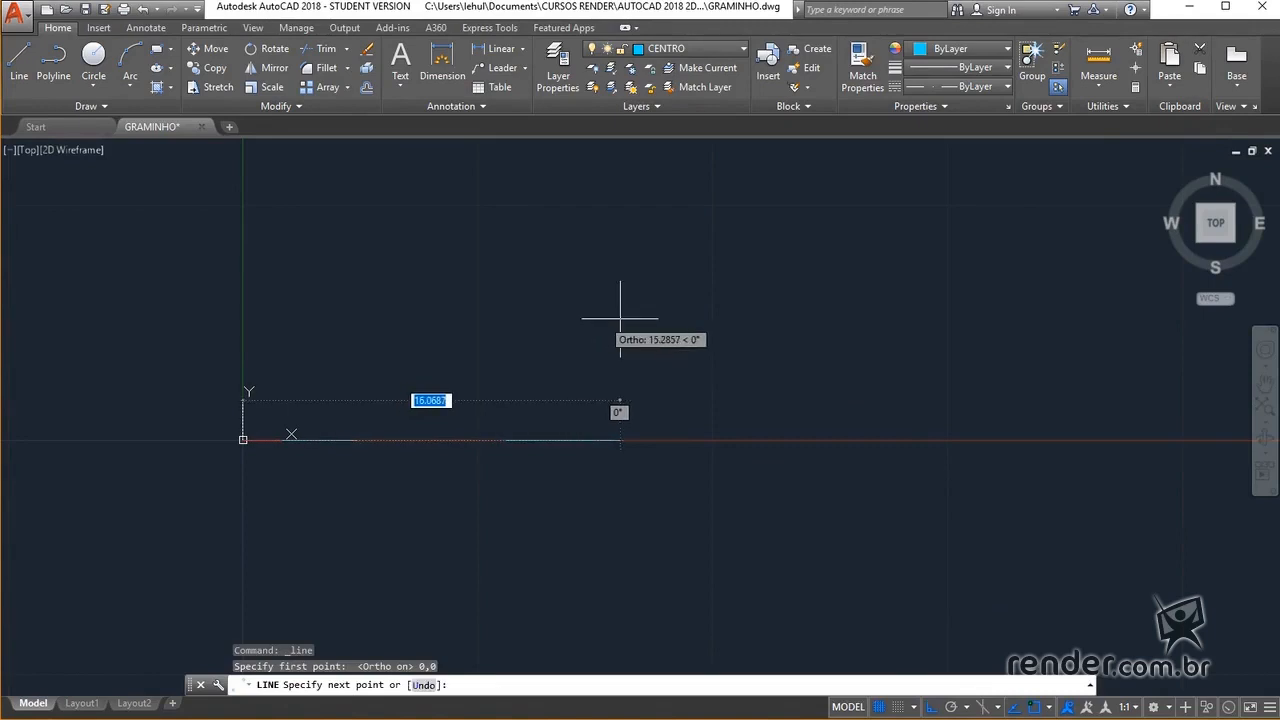
pyautogui.write('2')
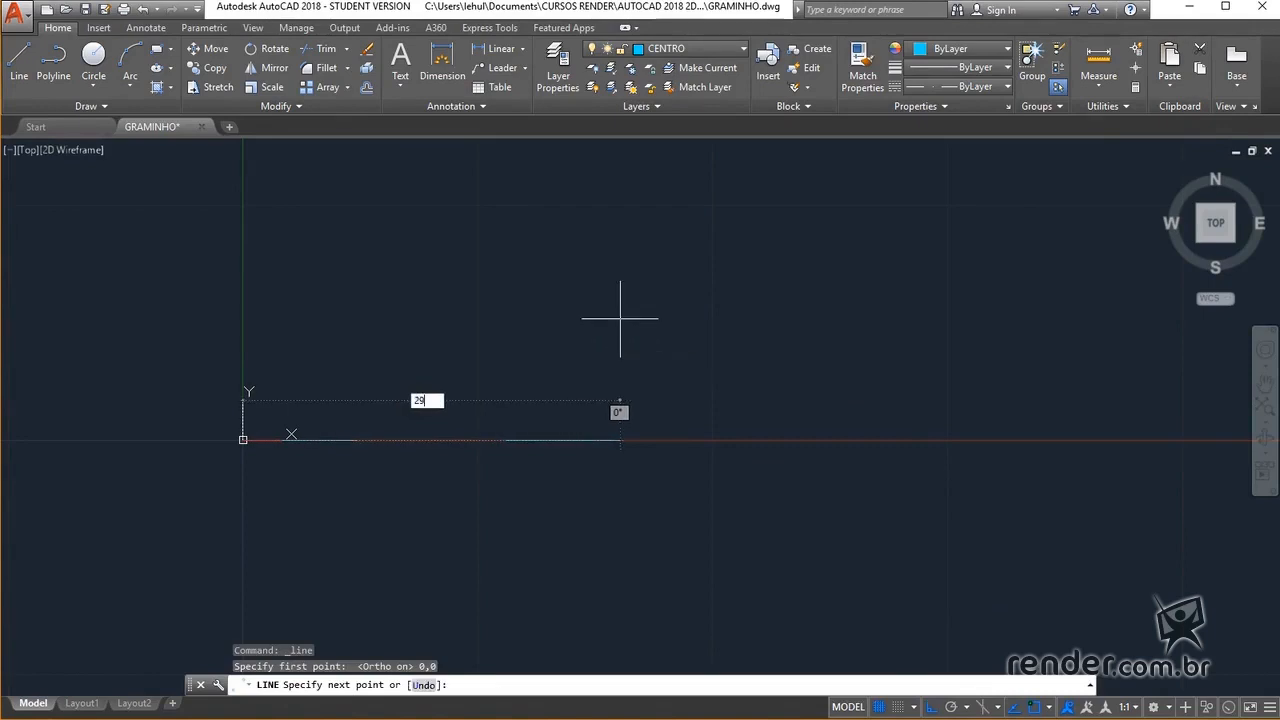
pyautogui.write('9')
pyautogui.press('Return')
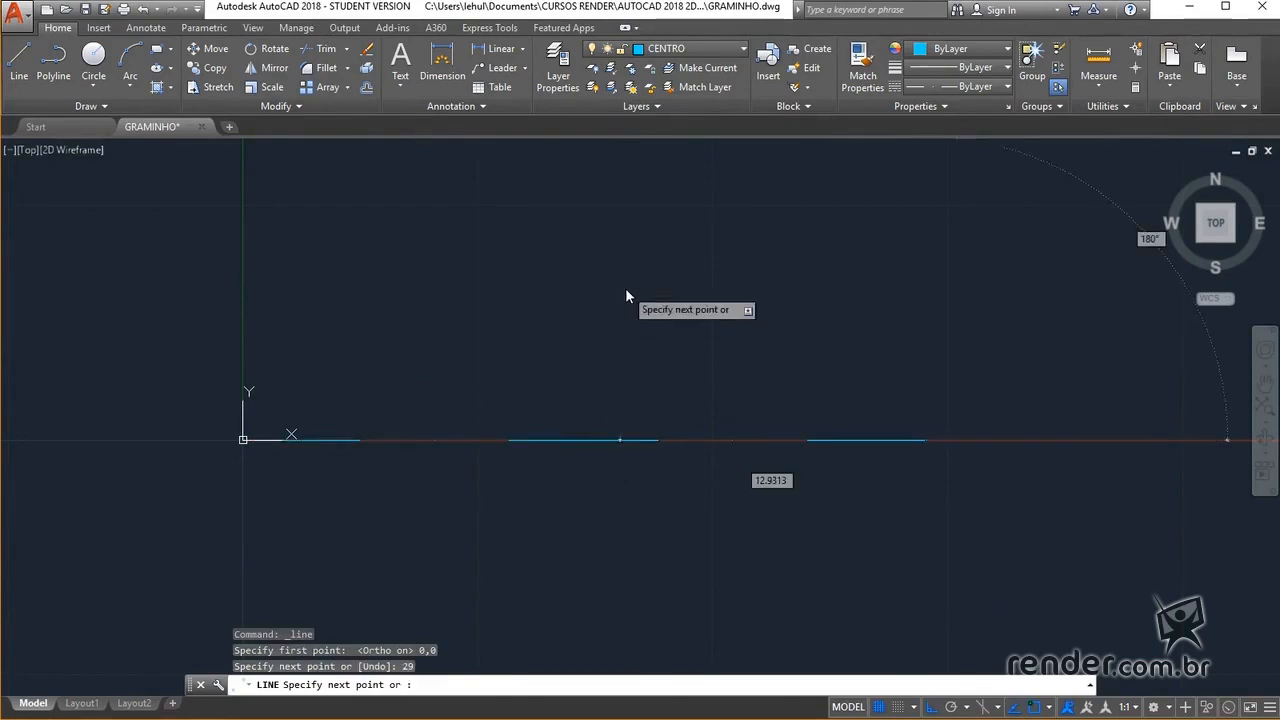
pyautogui.press('Escape')
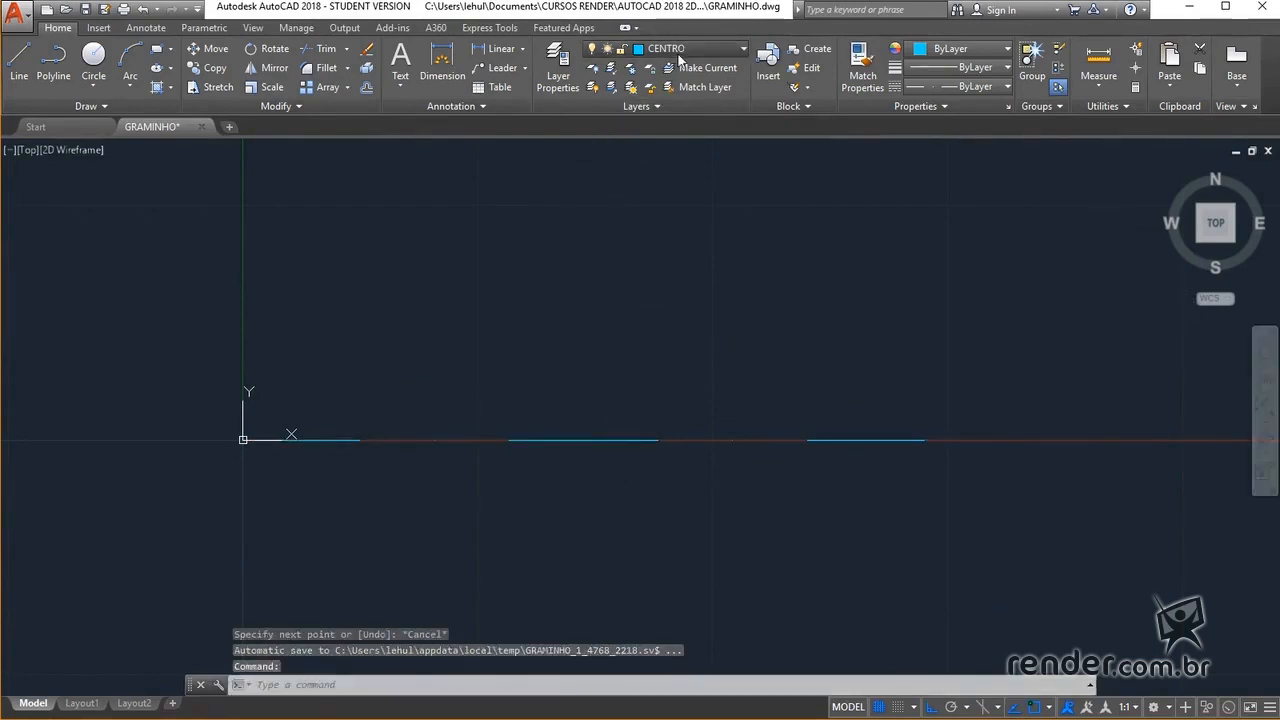
# - Make CONTORNO the current layer and draw a 6-unit line vertically upward from the origin
pyautogui.click(680, 50)
pyautogui.click(665, 107)
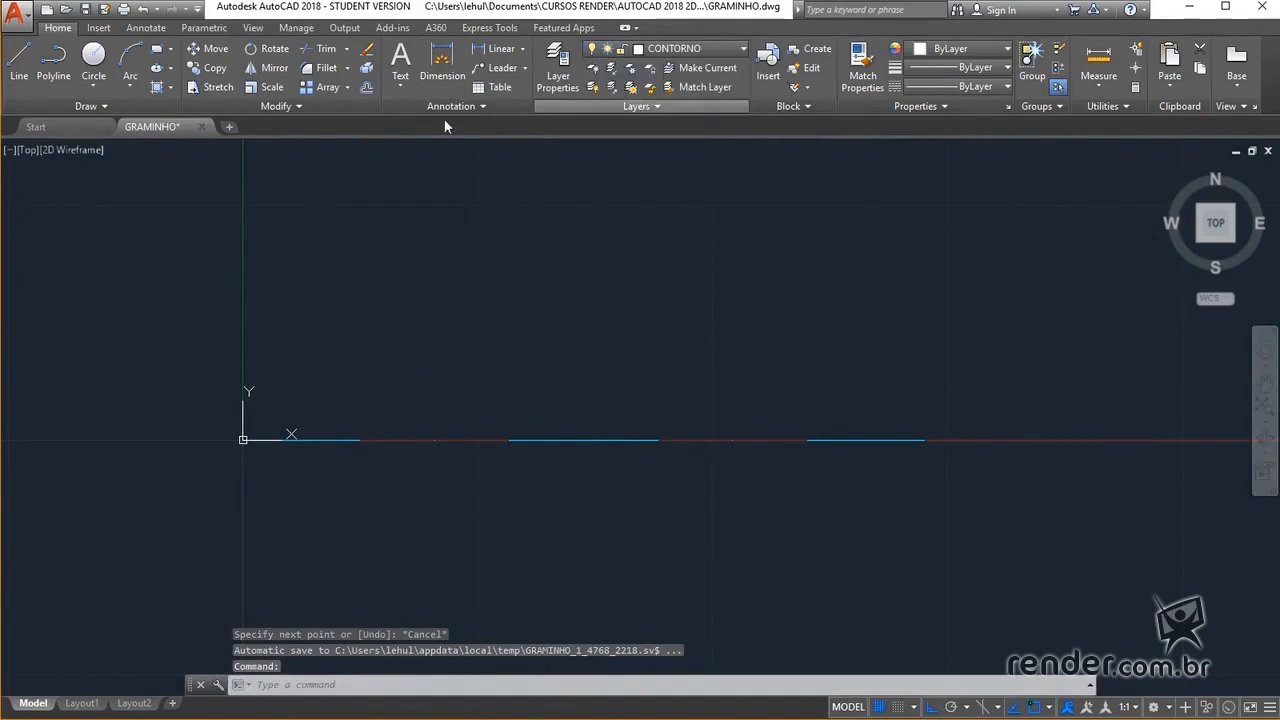
pyautogui.click(12, 68)
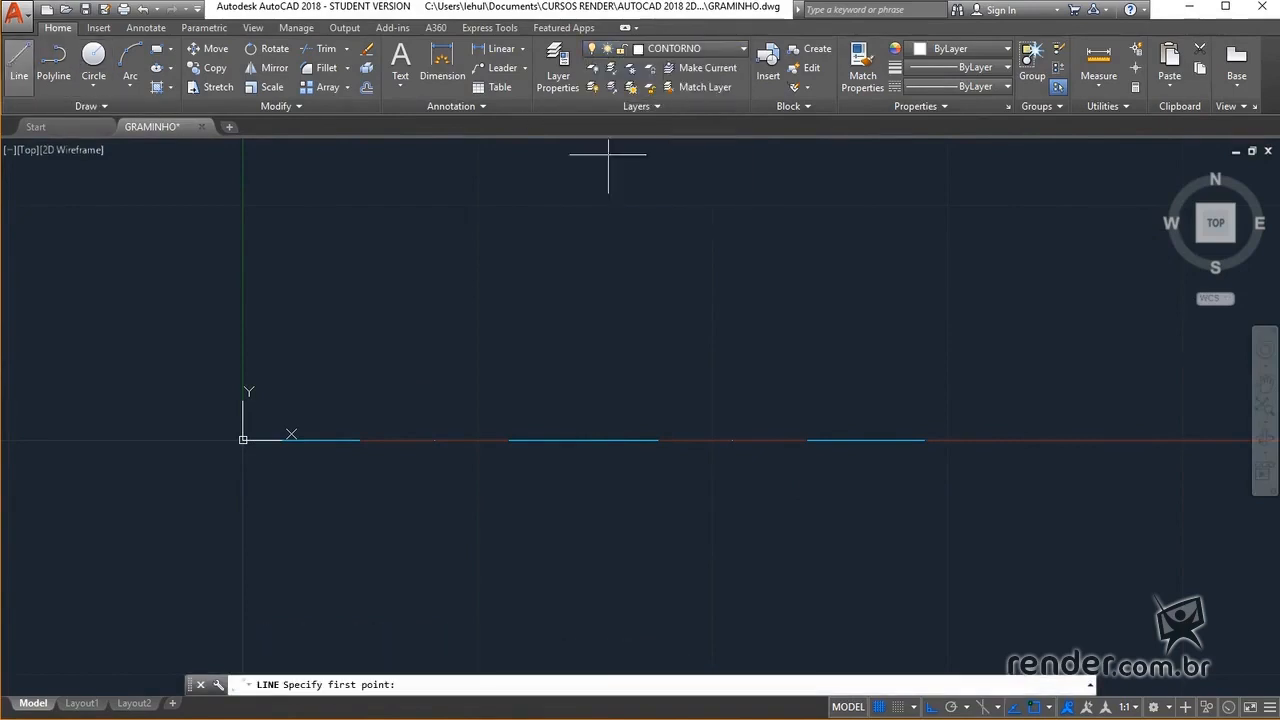
pyautogui.click(243, 438)
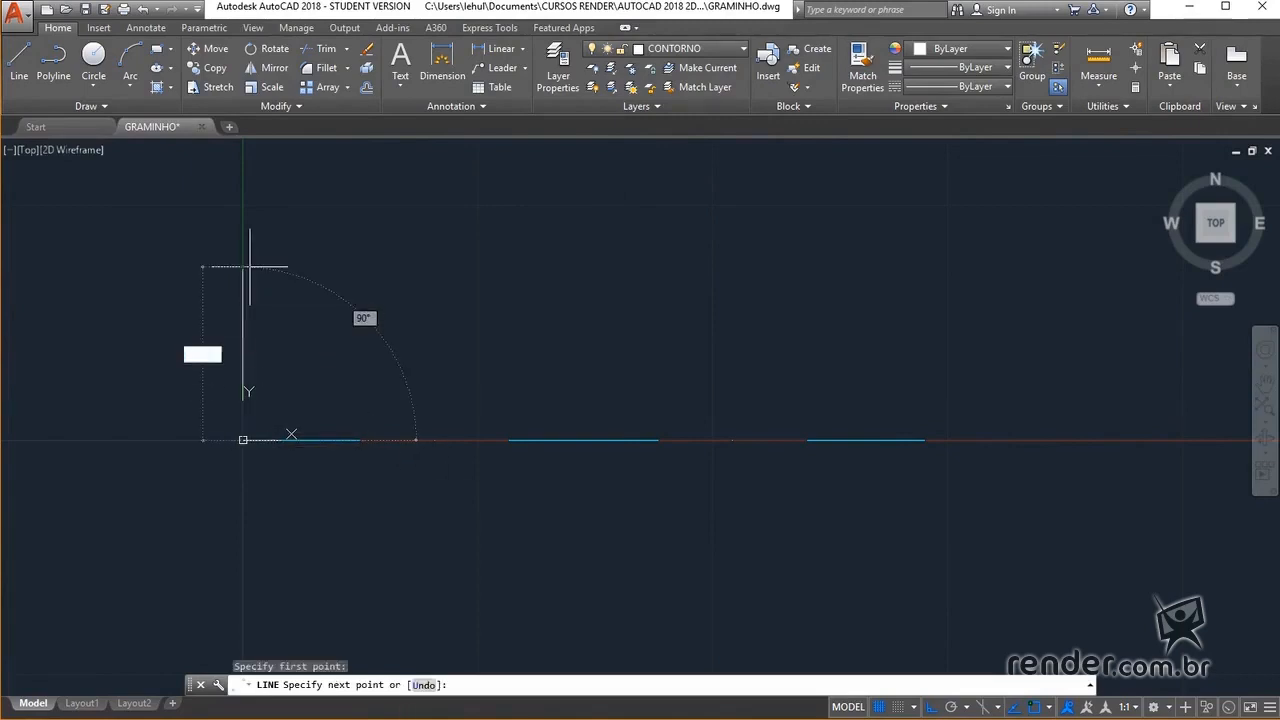
pyautogui.write('6')
pyautogui.press('Return')
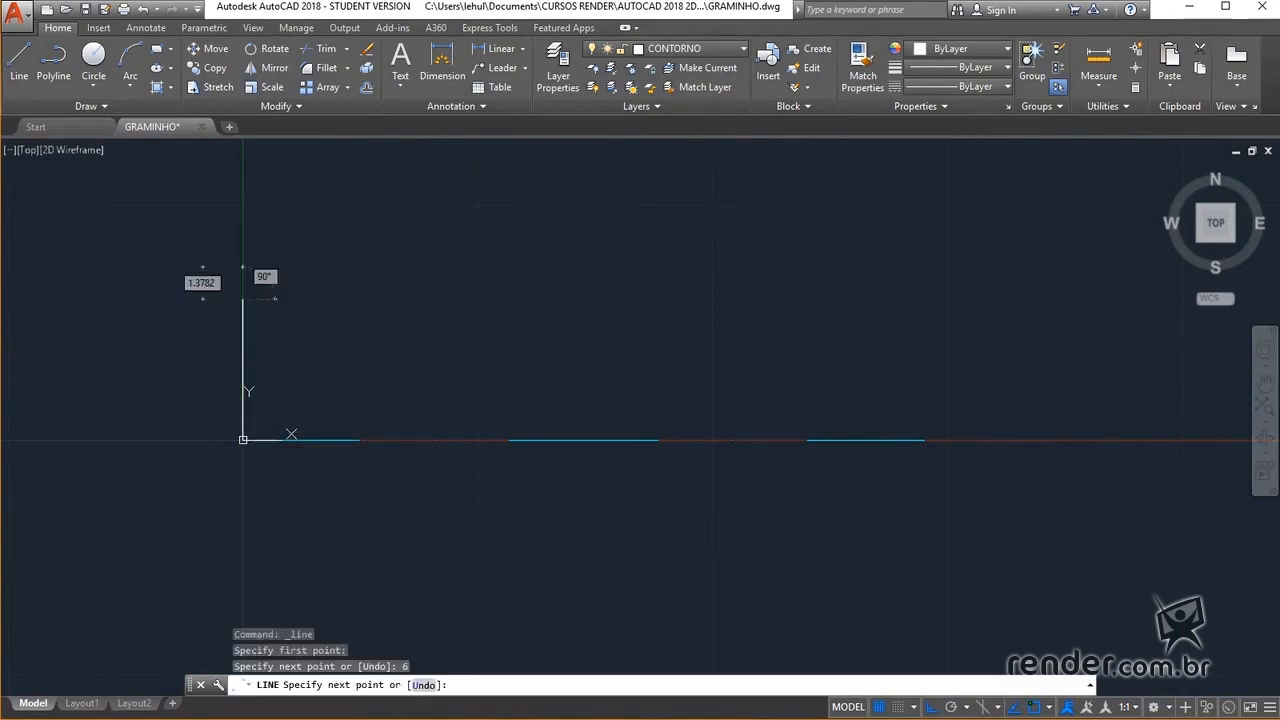
pyautogui.press('Escape')
# - Draw an 8-unit line vertically upward from the right end of the centerline
pyautogui.press('l')
pyautogui.press('Return')
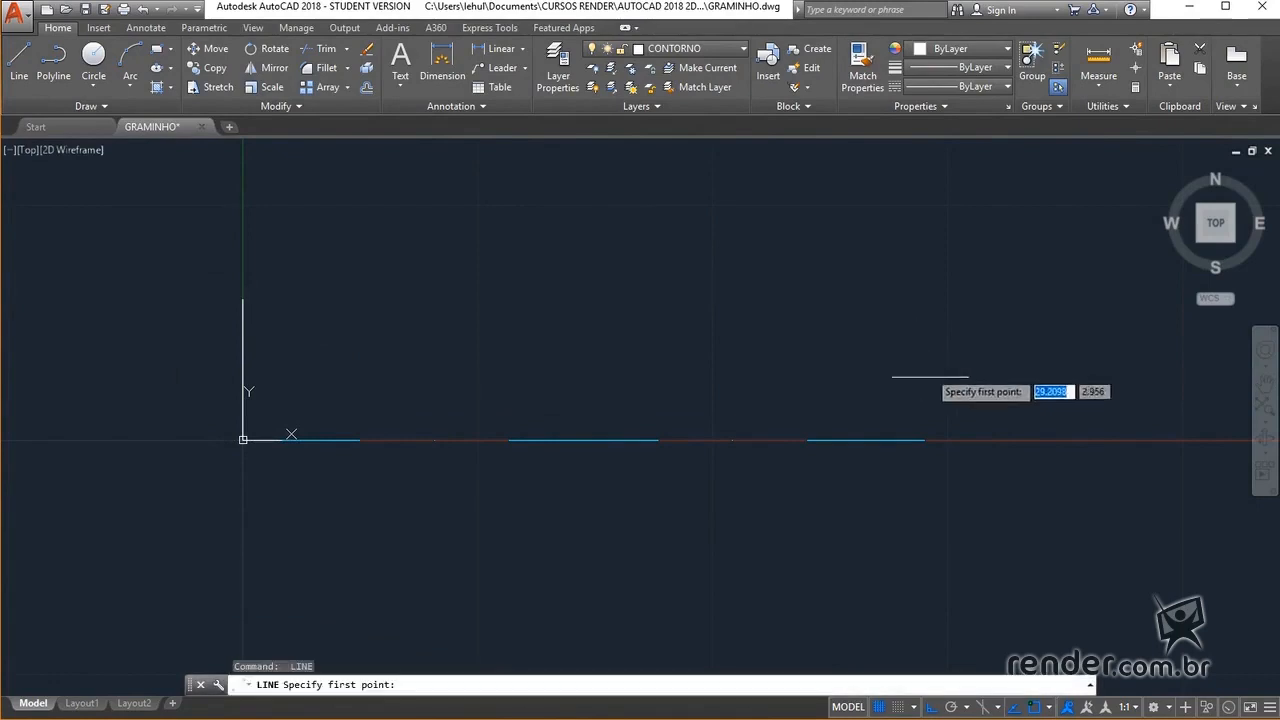
pyautogui.click(923, 438)
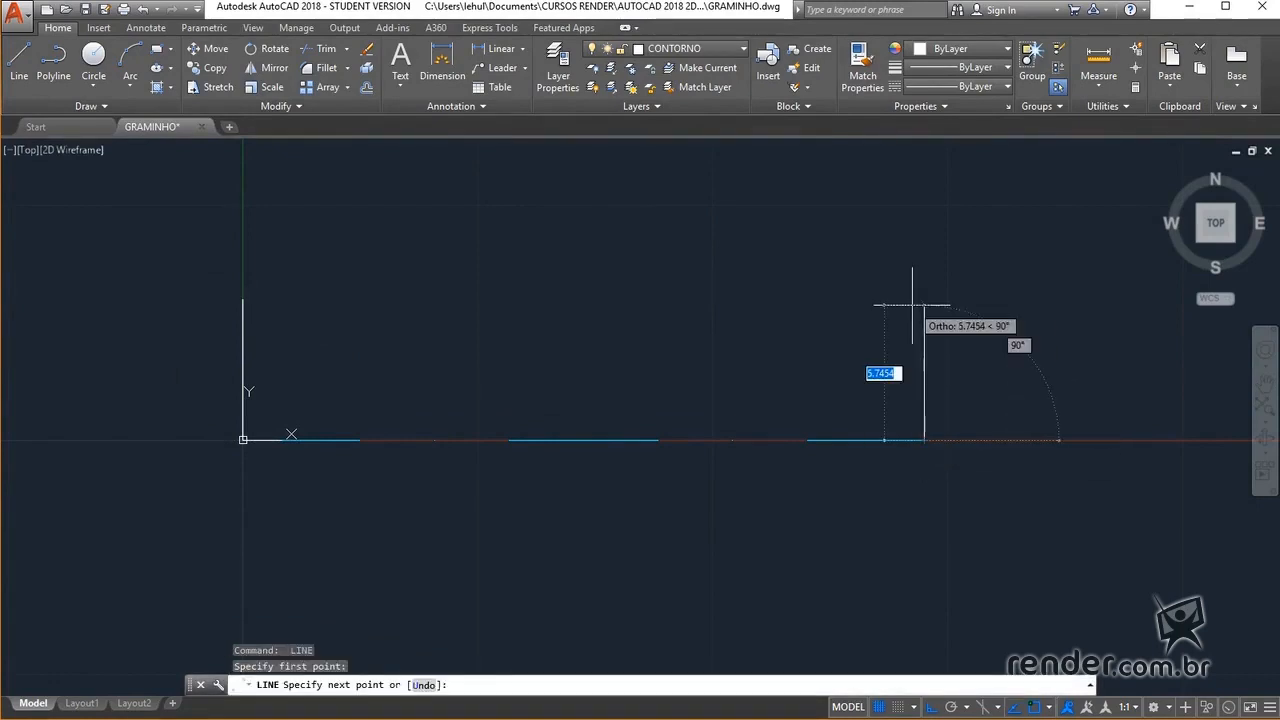
pyautogui.write('8')
pyautogui.press('Return')
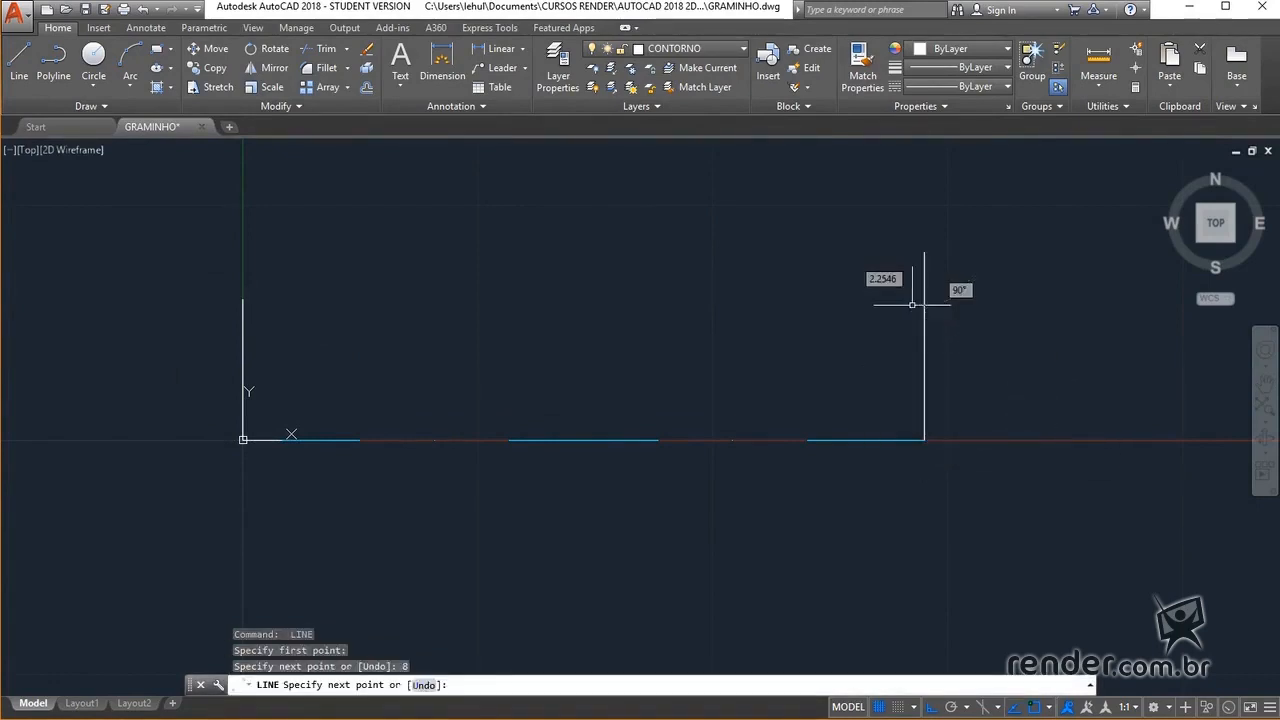
pyautogui.press('Escape')
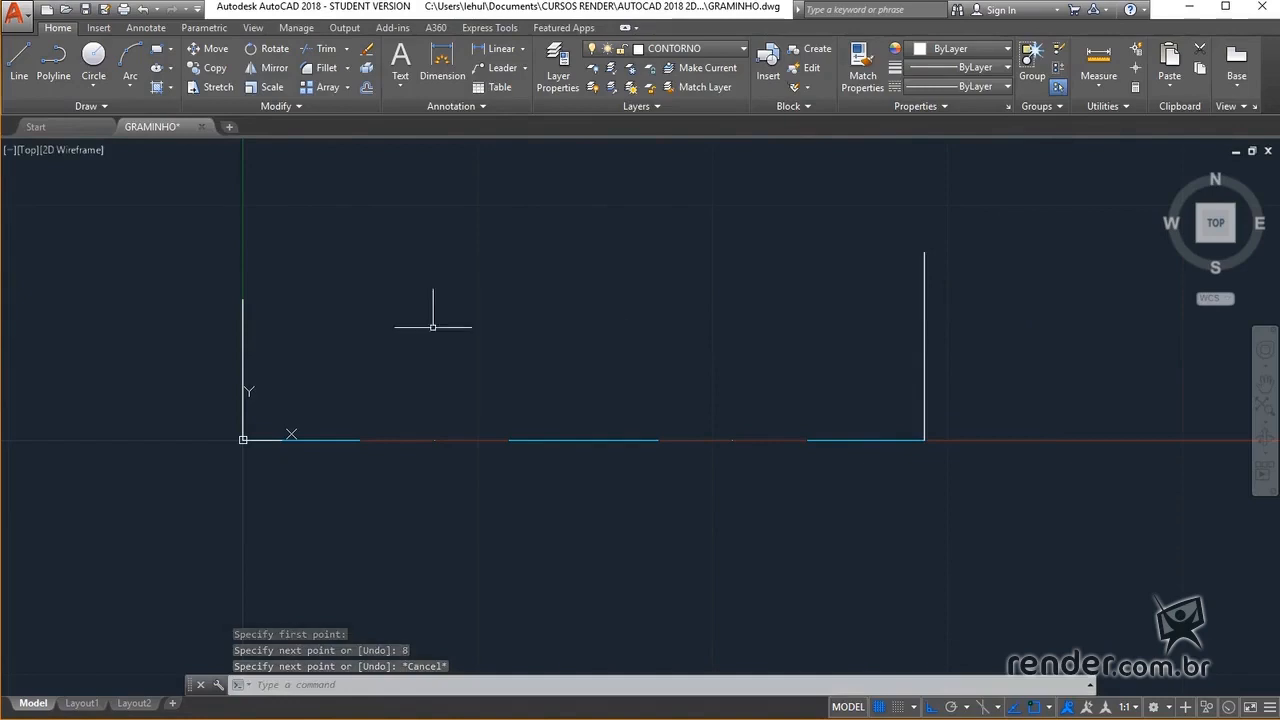
# - Move the 6-unit vertical line by its midpoint onto the origin so it is centered on the centerline
pyautogui.click(243, 358)
pyautogui.click(243, 368)
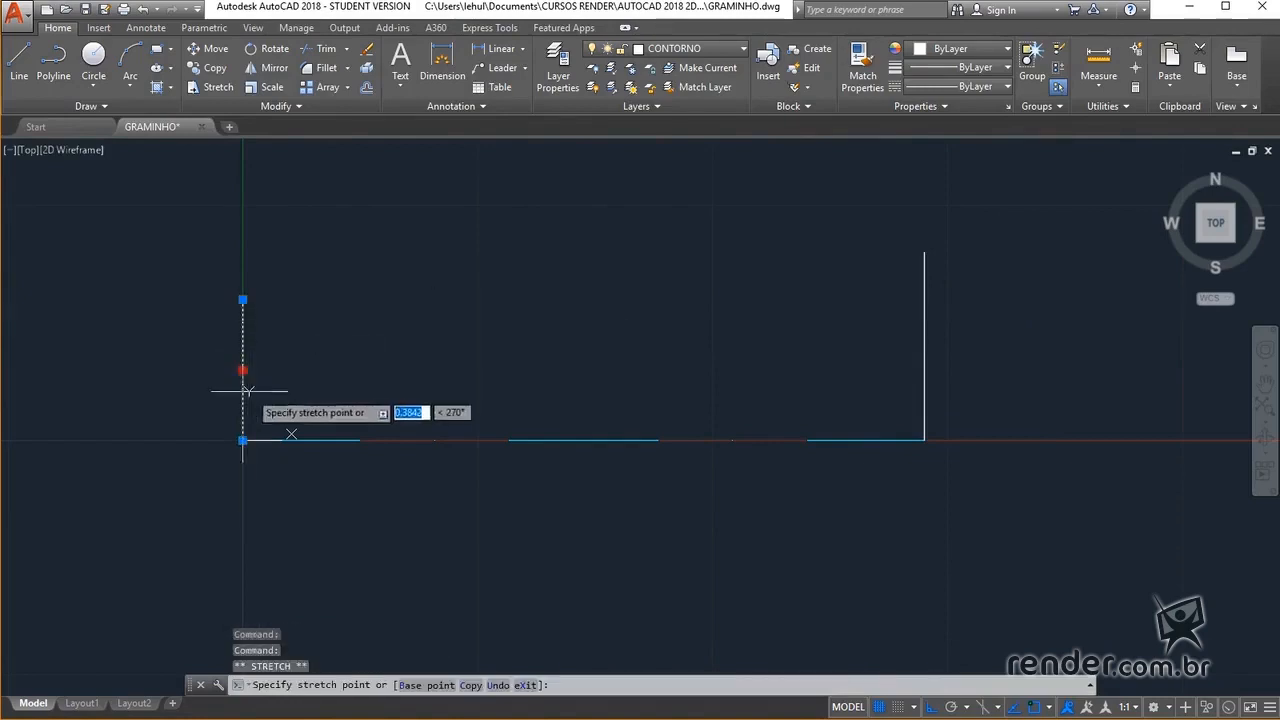
pyautogui.click(243, 440)
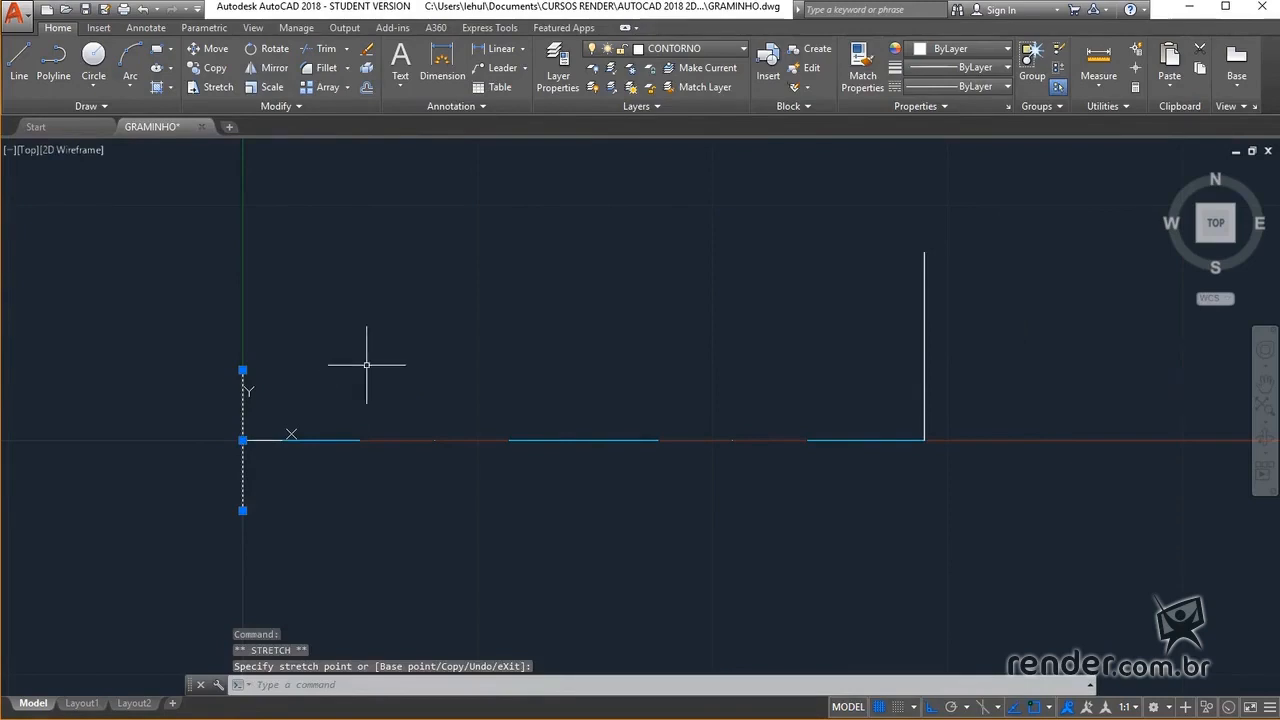
pyautogui.press('Escape')
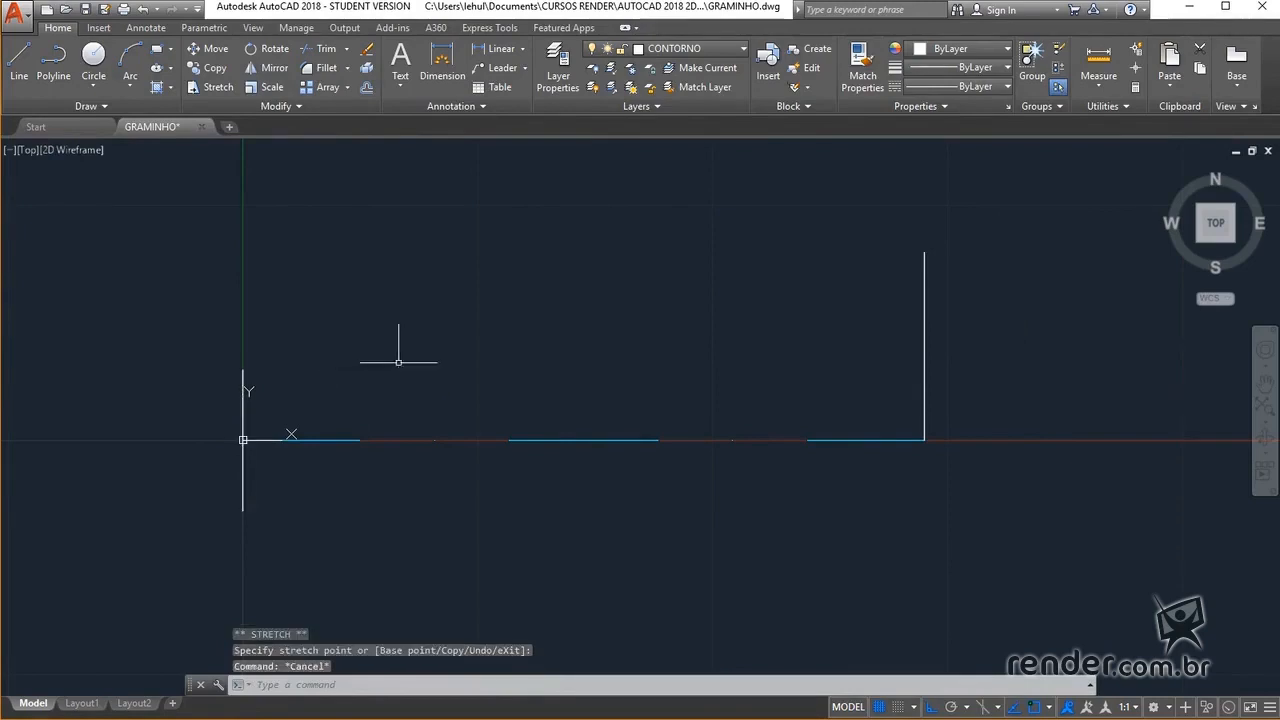
# - Move the 8-unit vertical line by its midpoint onto the right end of the centerline
pyautogui.click(928, 341)
pyautogui.click(908, 350)
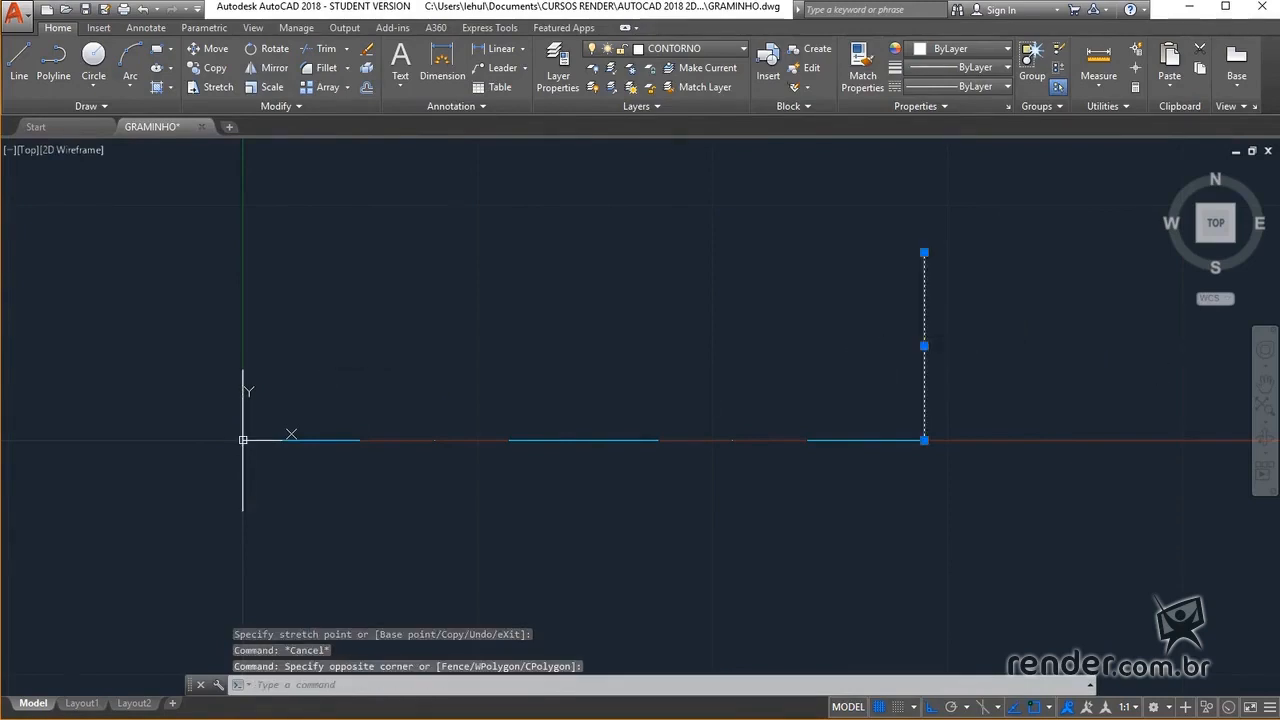
pyautogui.click(924, 346)
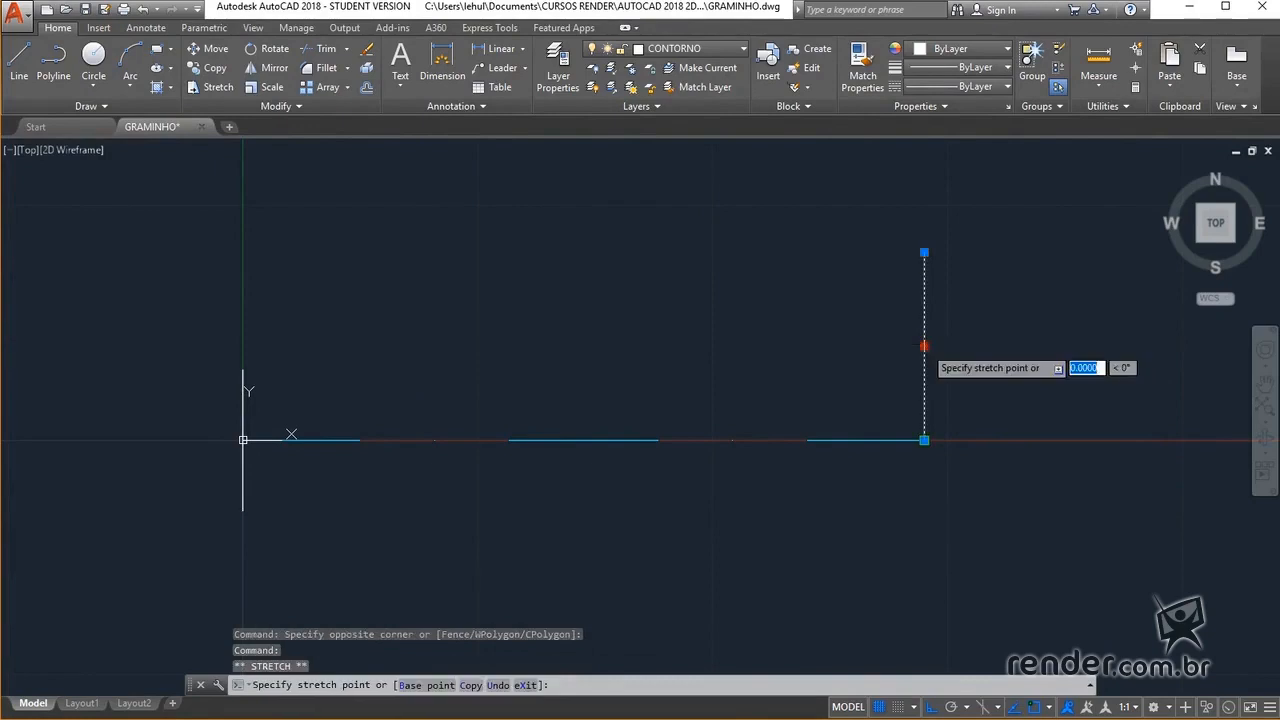
pyautogui.click(924, 440)
pyautogui.press('Escape')
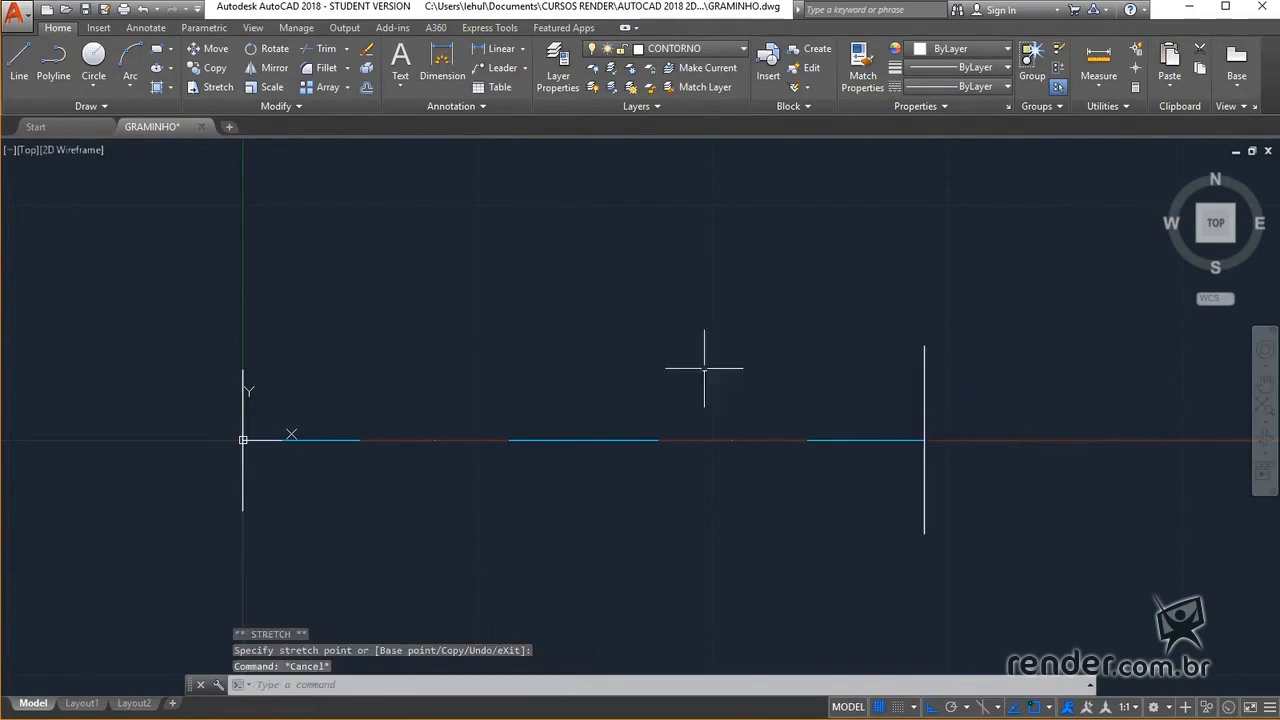
# - Draw a 17-unit horizontal line to the right from the upper end of the 6-unit vertical line
pyautogui.click(22, 57)
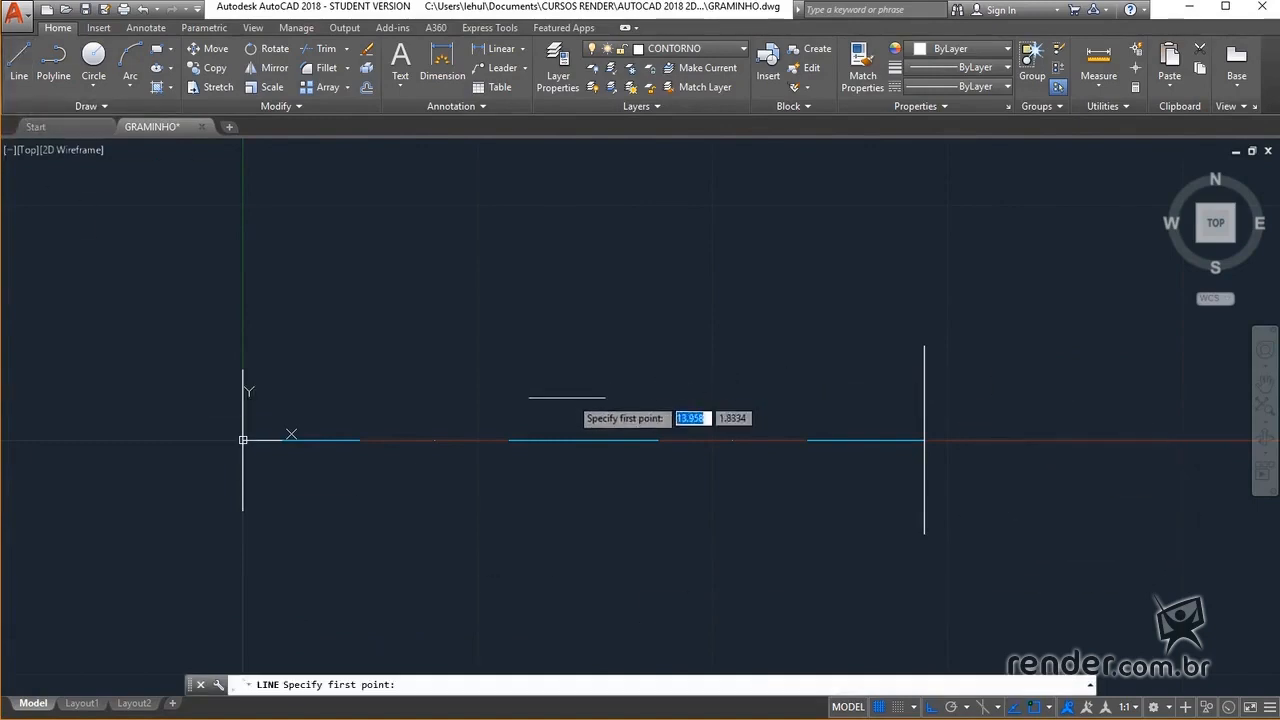
pyautogui.click(242, 370)
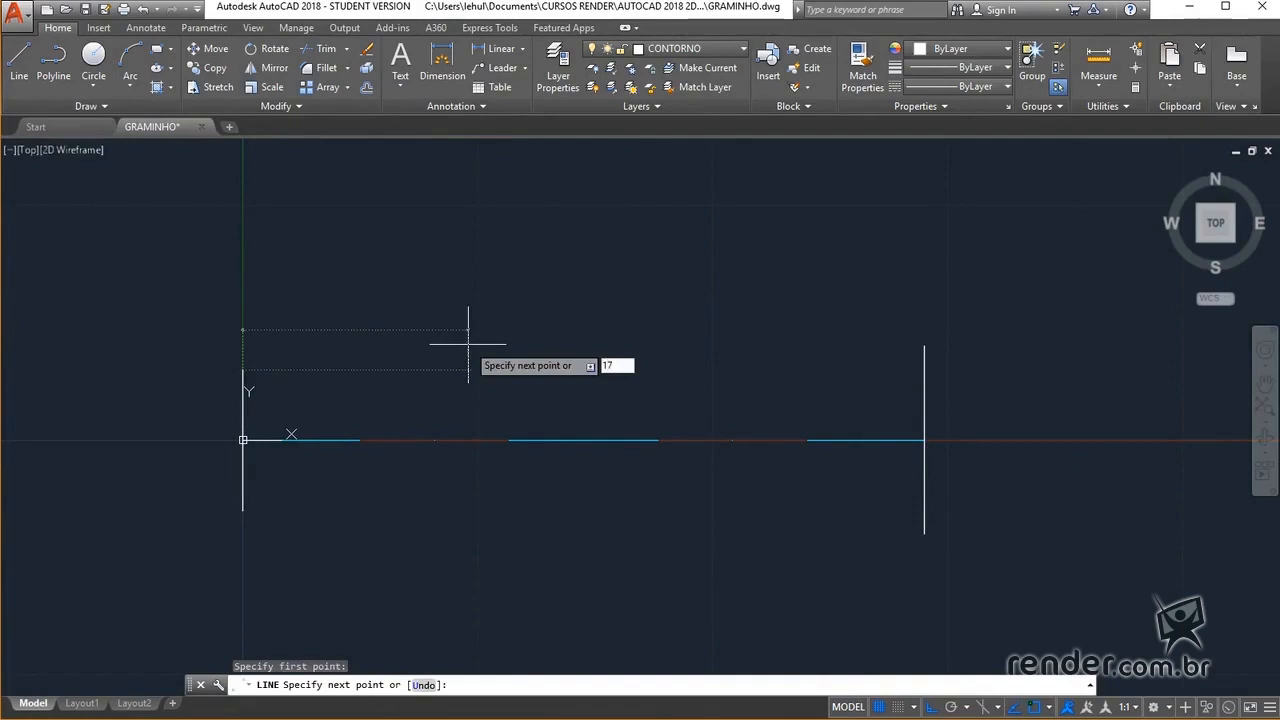
pyautogui.press('Return')
pyautogui.press('Escape')
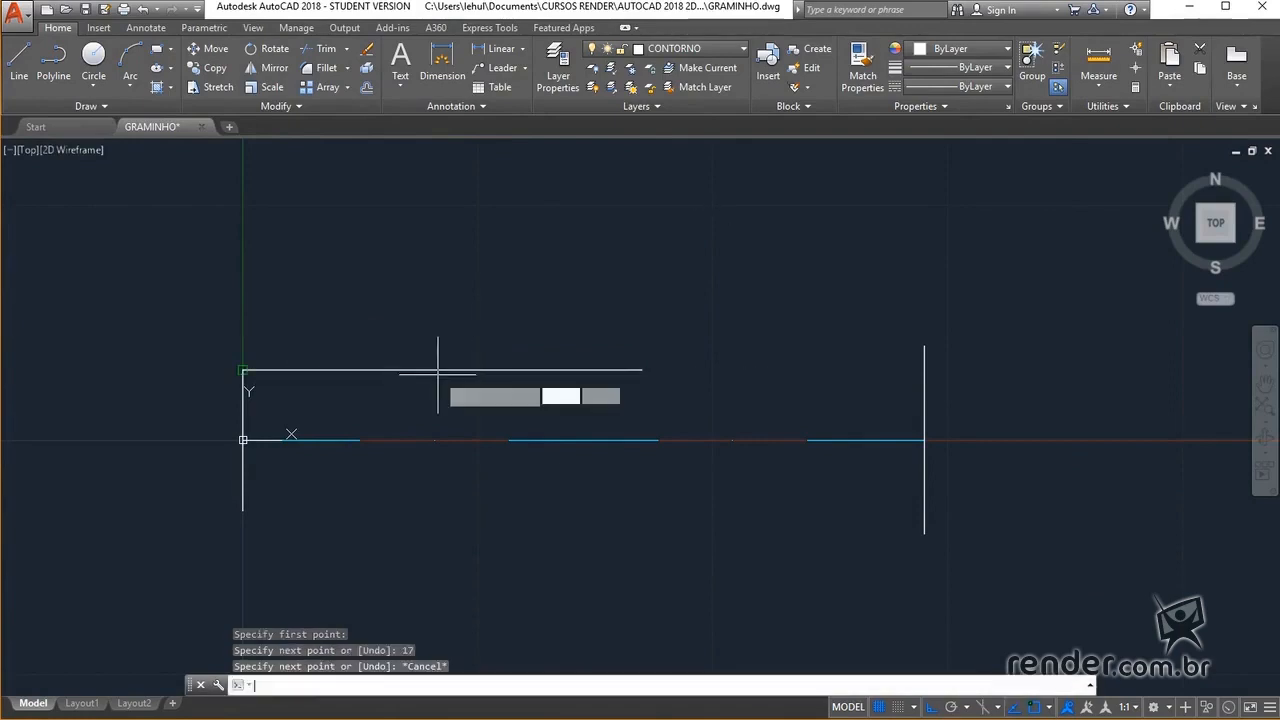
# - Draw a 17-unit horizontal line to the right from the lower end of the 6-unit vertical line
pyautogui.press('Return')
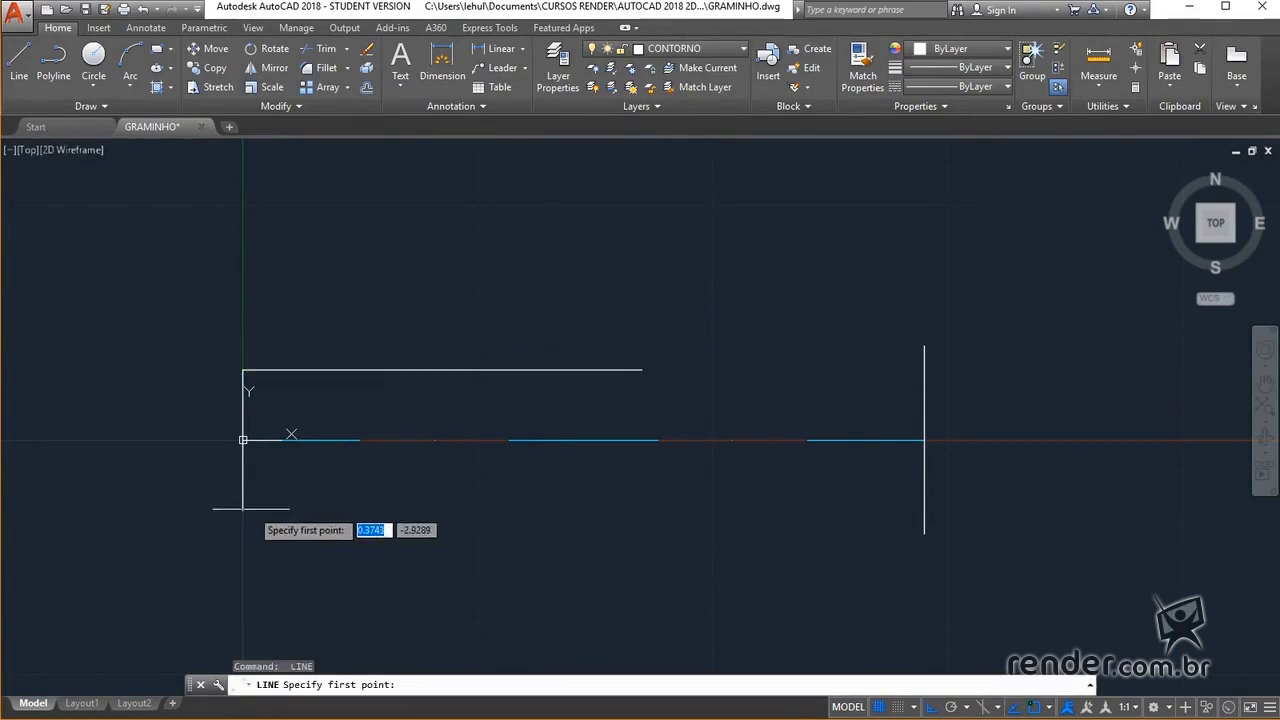
pyautogui.click(243, 509)
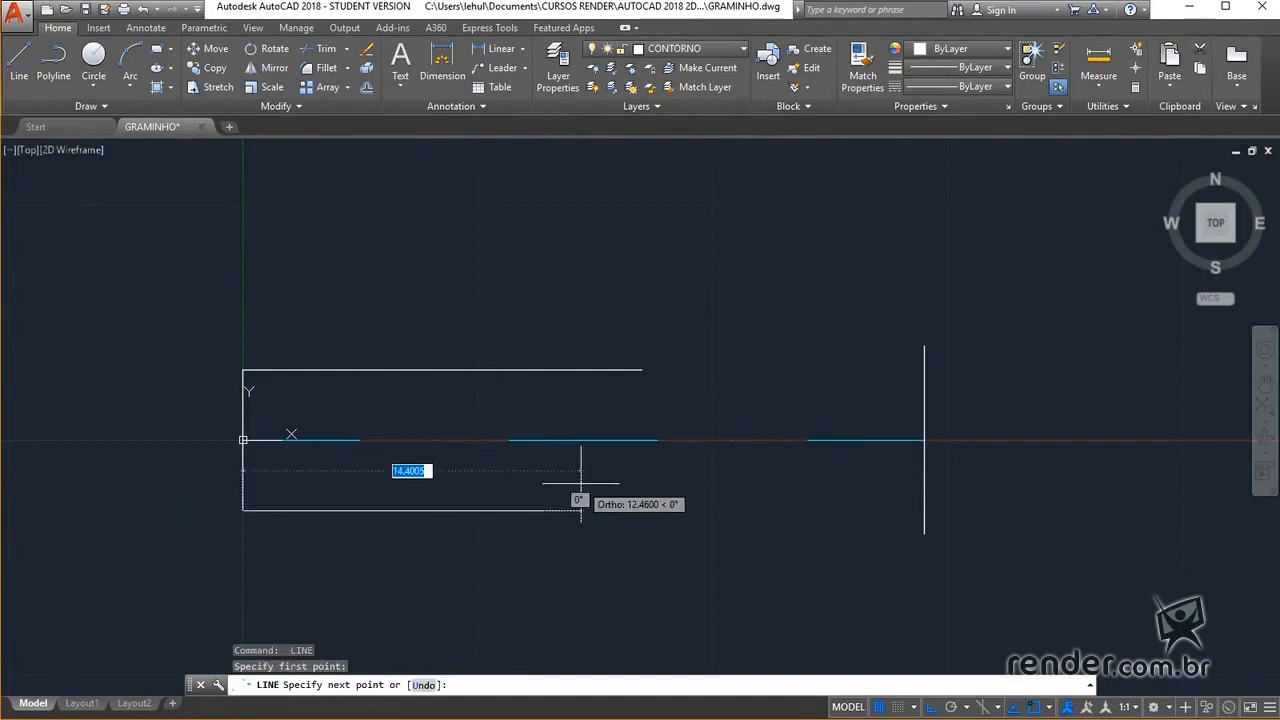
pyautogui.write('17')
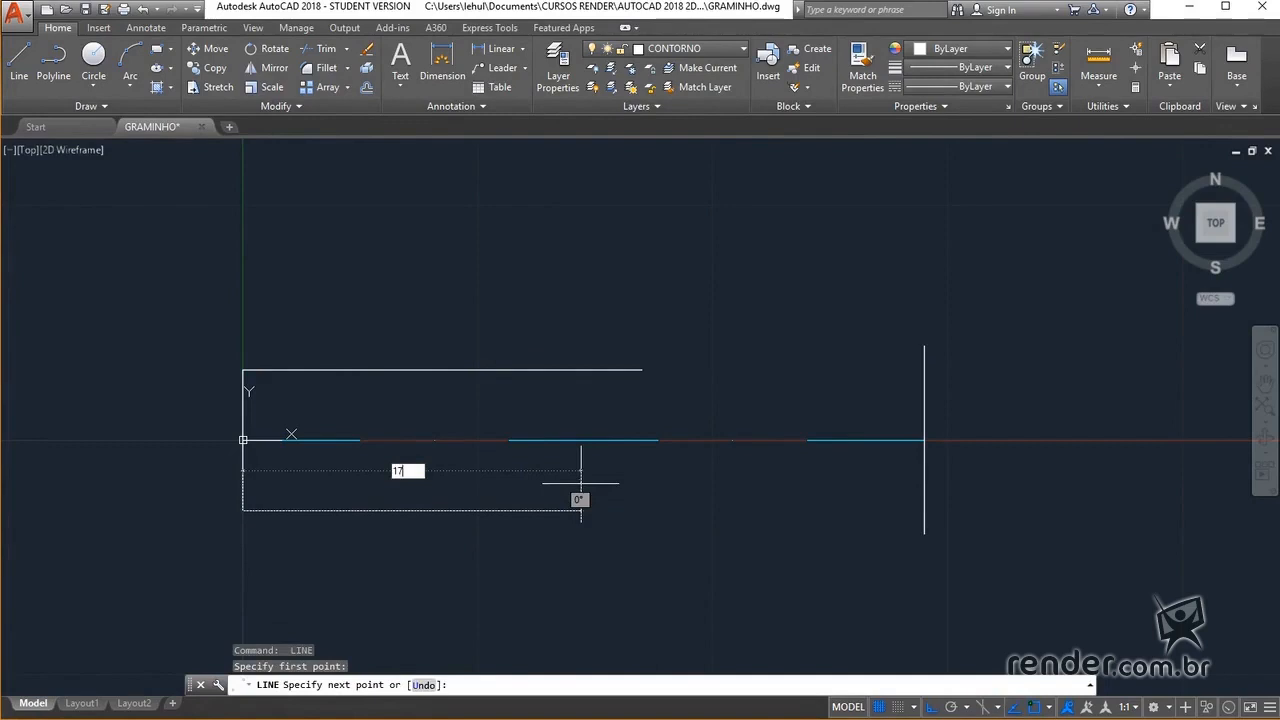
pyautogui.press('Return')
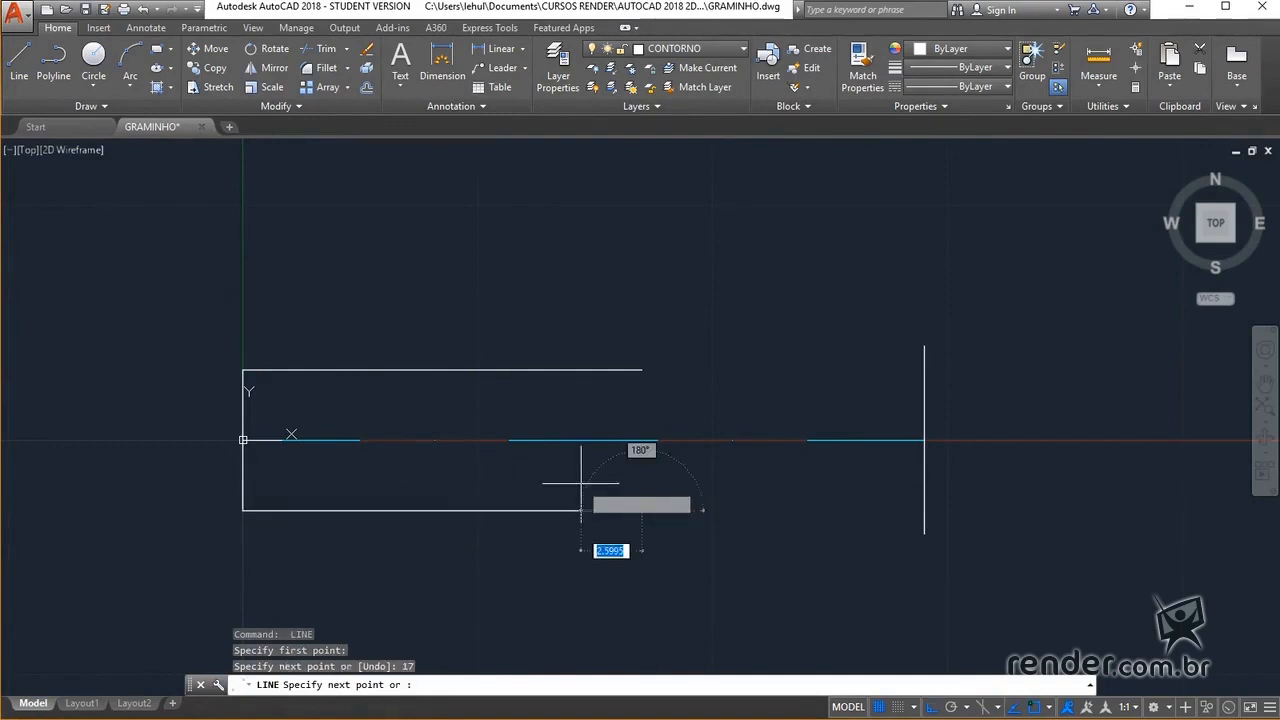
pyautogui.press('Escape')
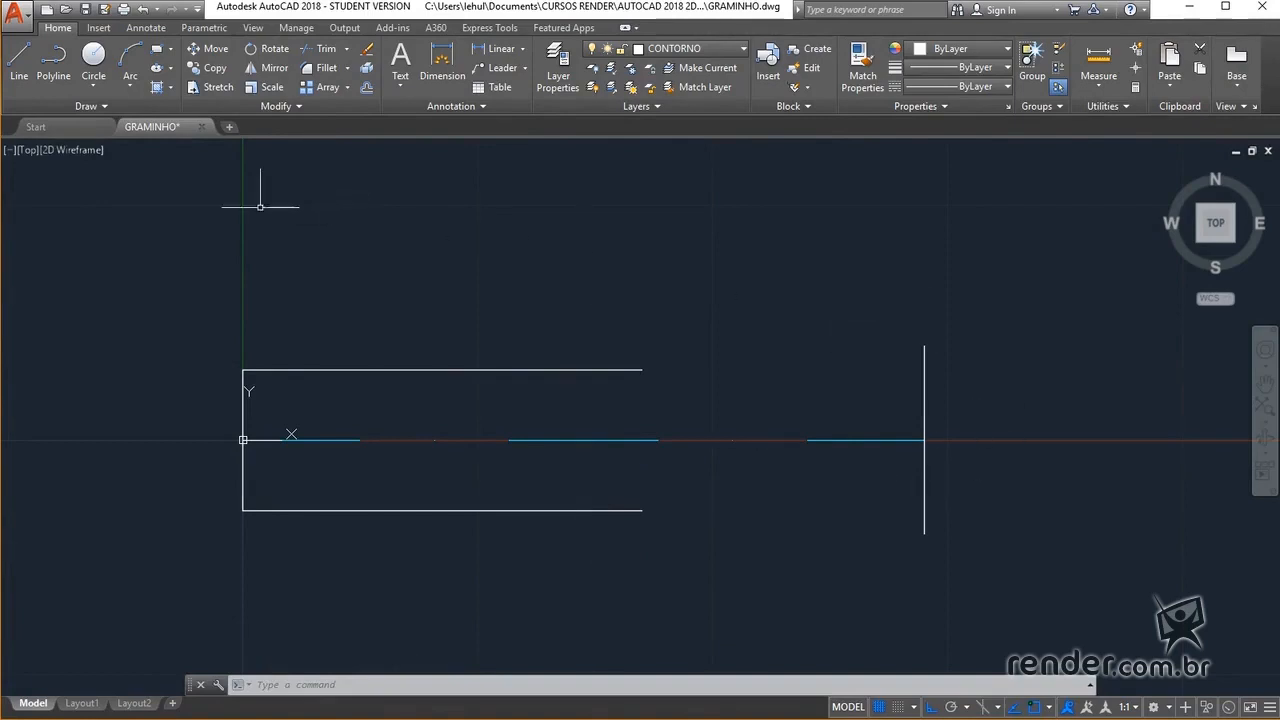
# - Draw a 180° Start, Center, Angle arc from the upper end of the 8-unit vertical line, with its center 6 units to the left
pyautogui.click(131, 87)
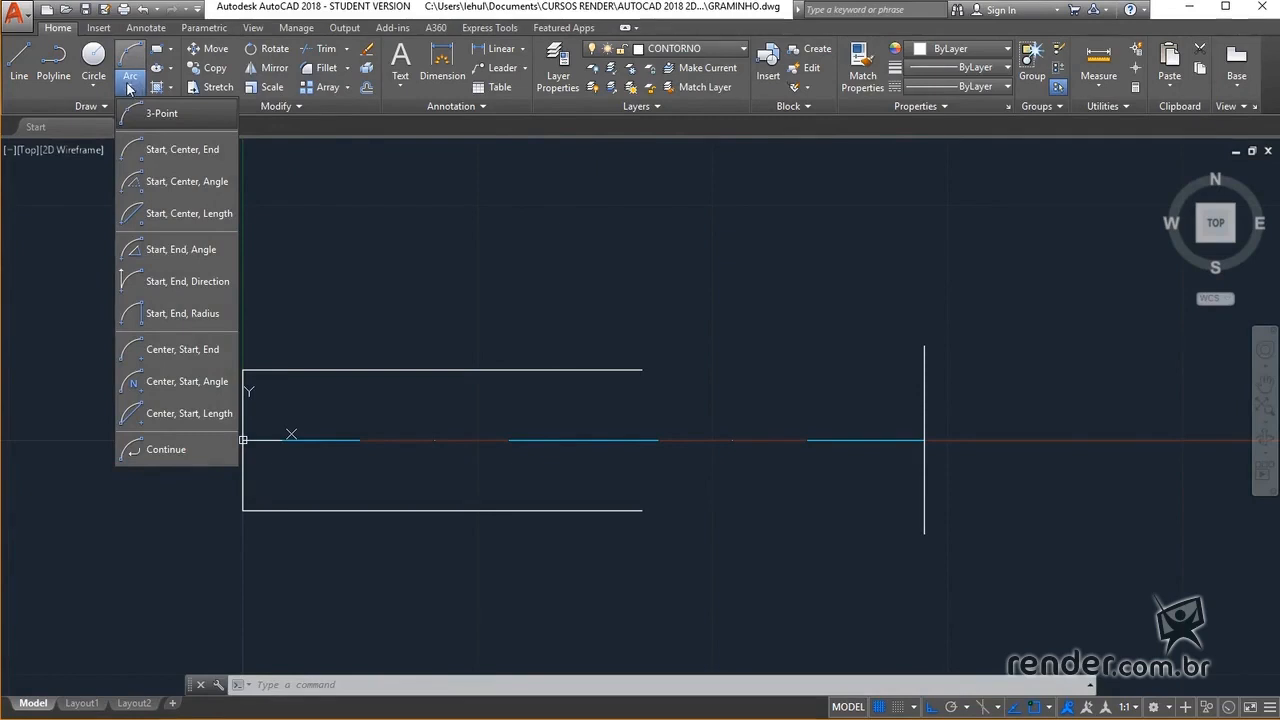
pyautogui.click(221, 191)
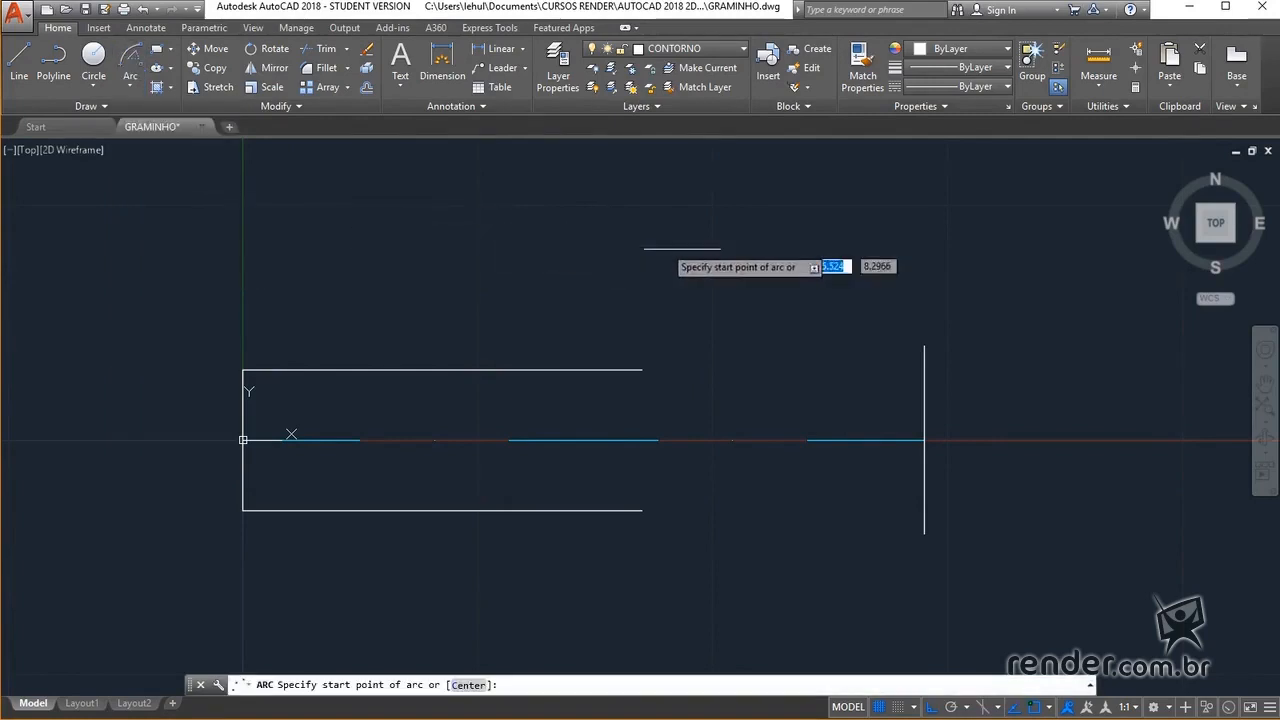
pyautogui.click(923, 345)
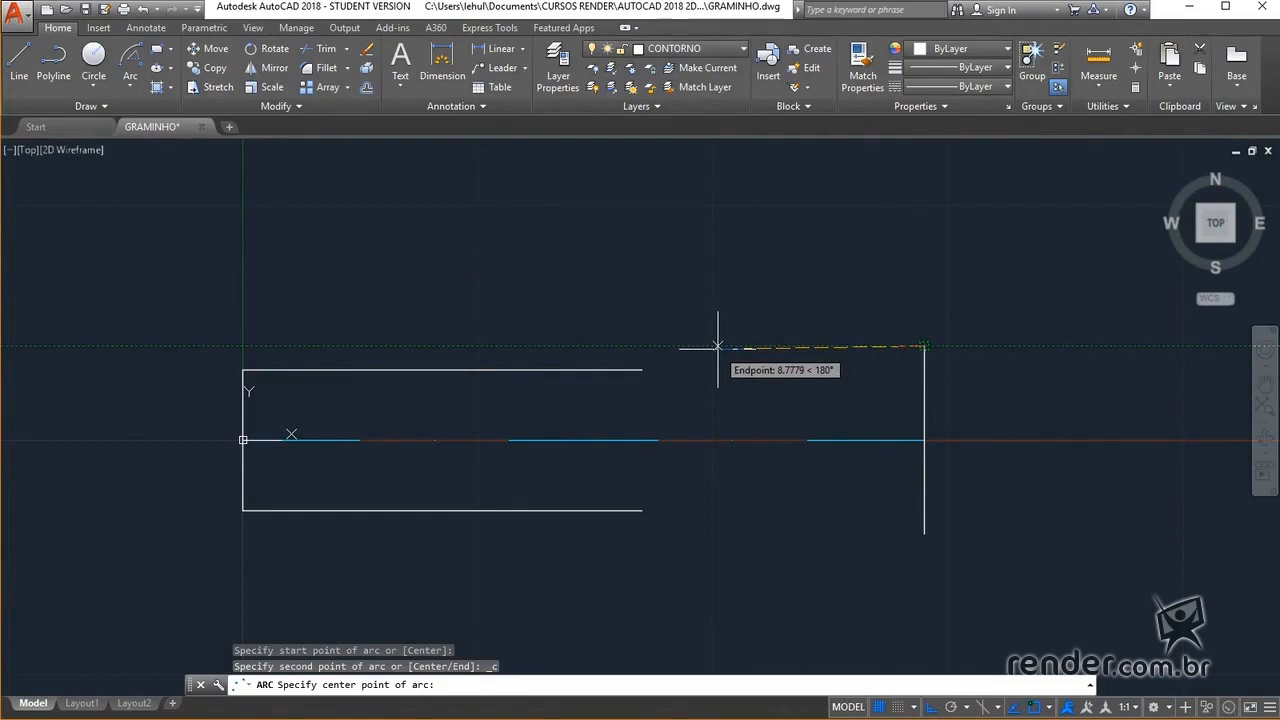
pyautogui.write('6')
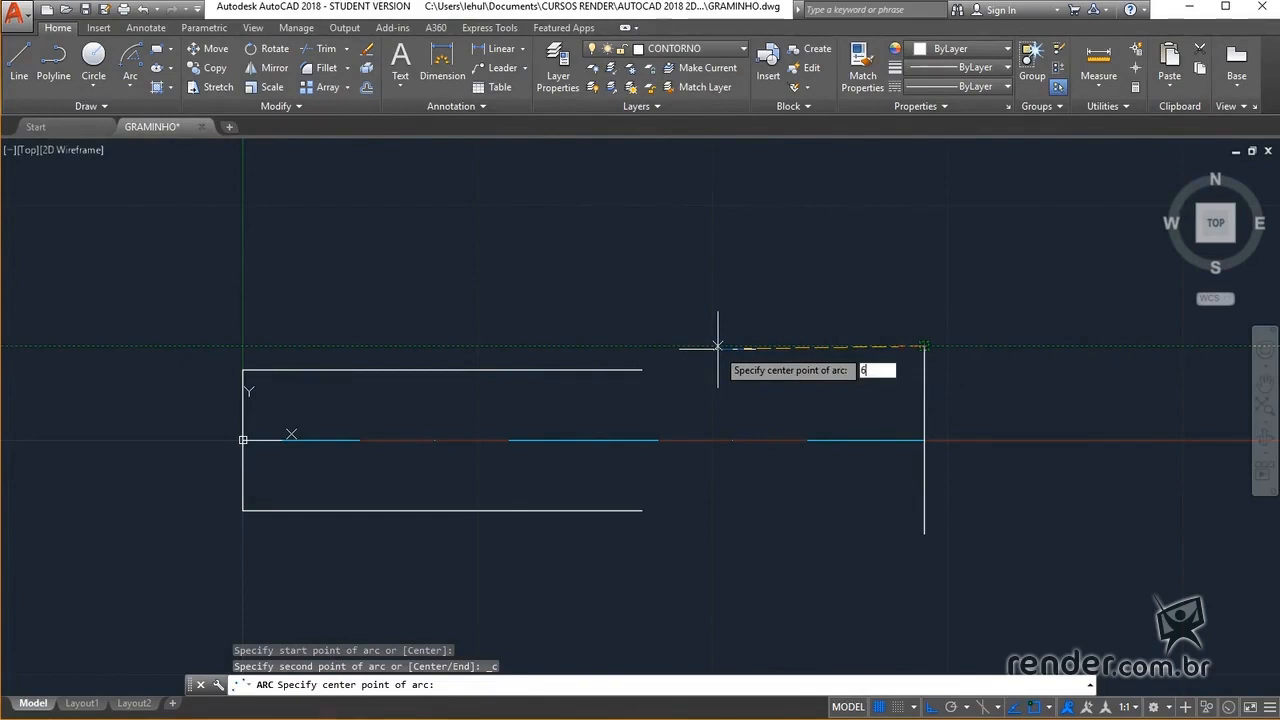
pyautogui.press('Return')
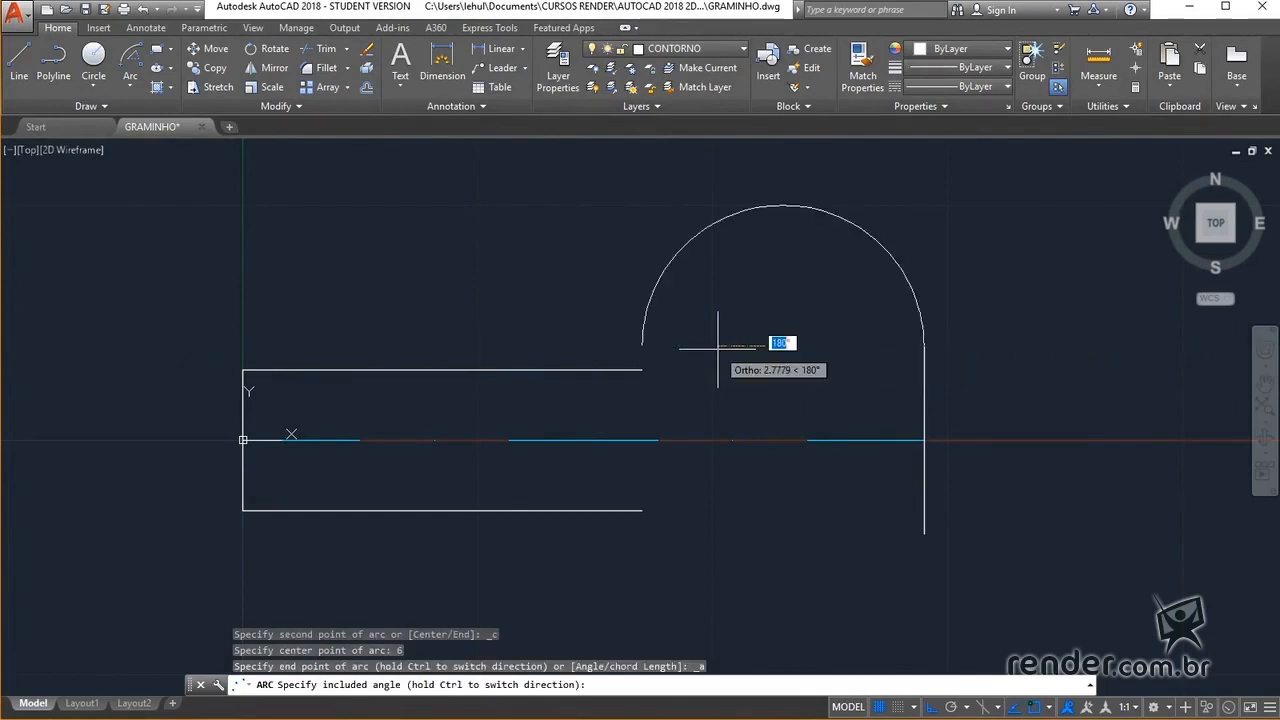
pyautogui.write('18')
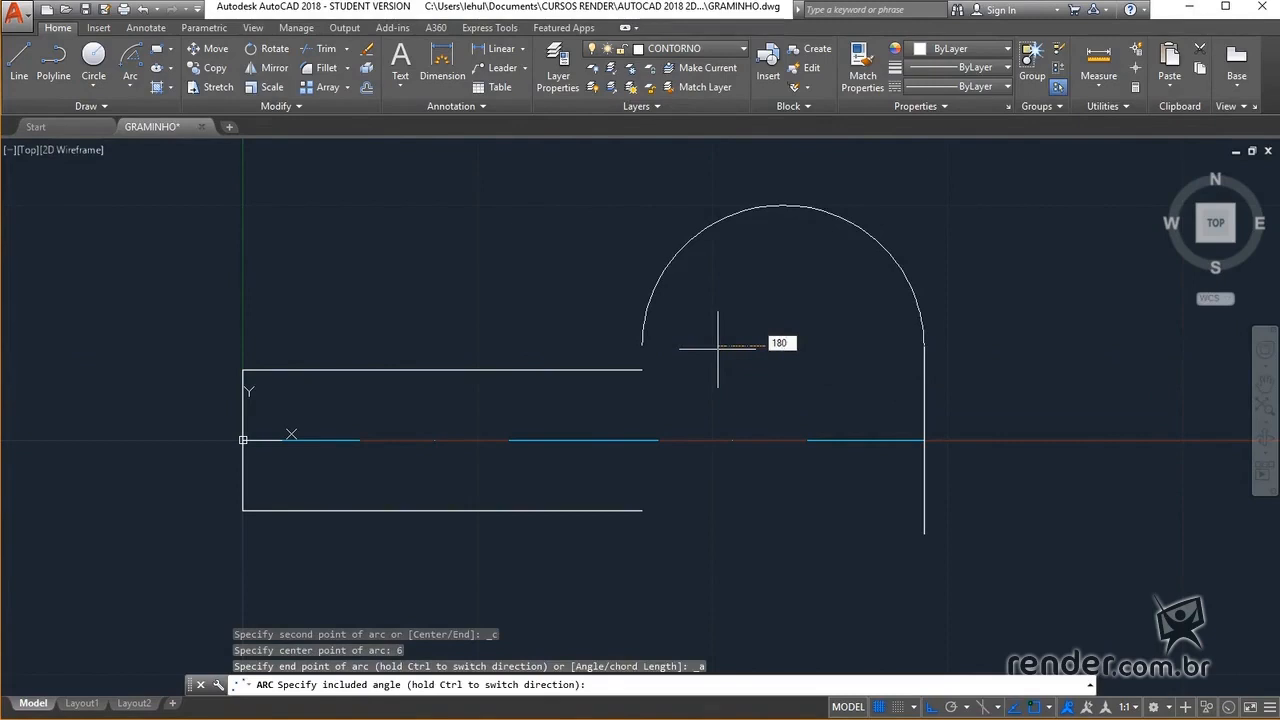
pyautogui.press('Return')
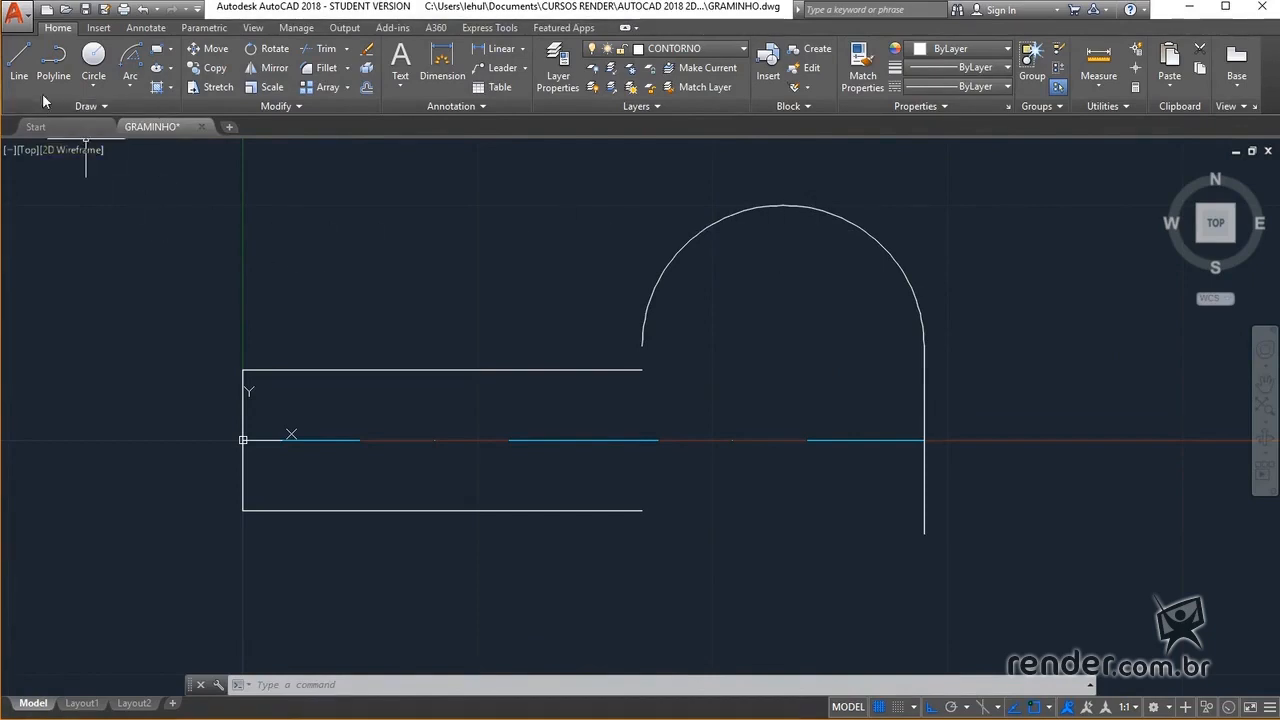
# - Draw an 8-unit vertical line downward from the free left end of the arc
pyautogui.click(25, 70)
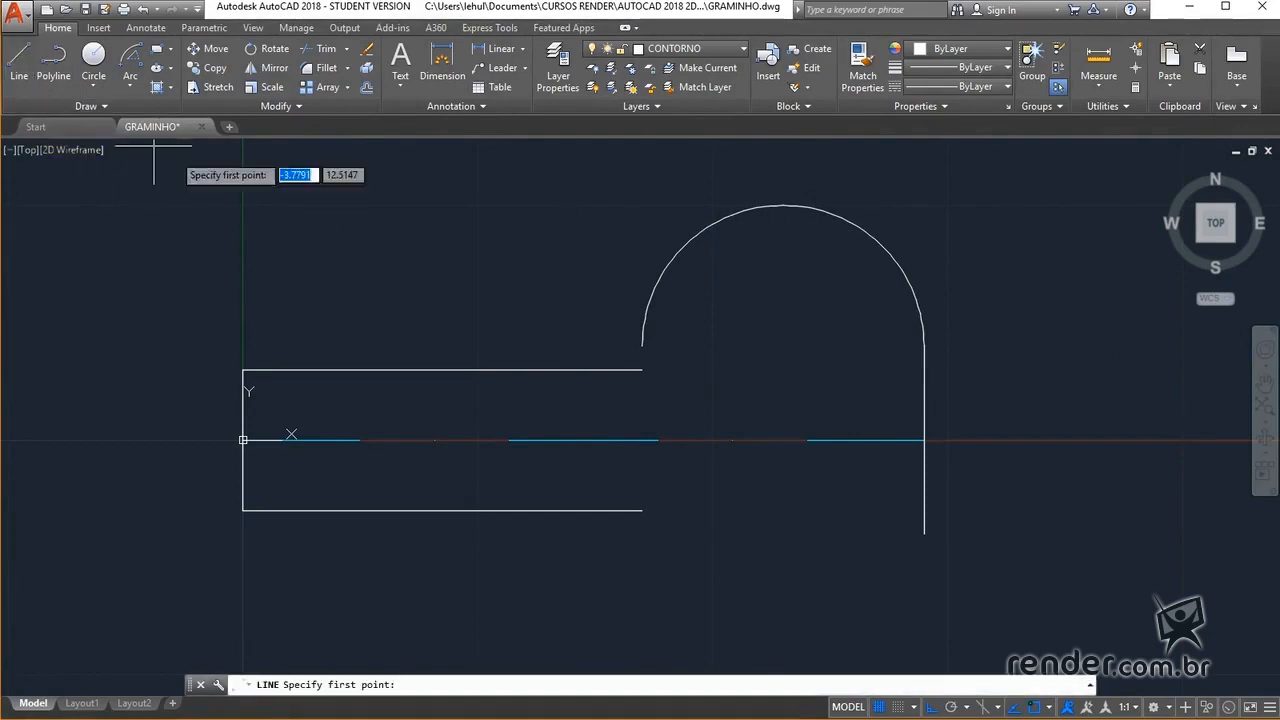
pyautogui.click(642, 346)
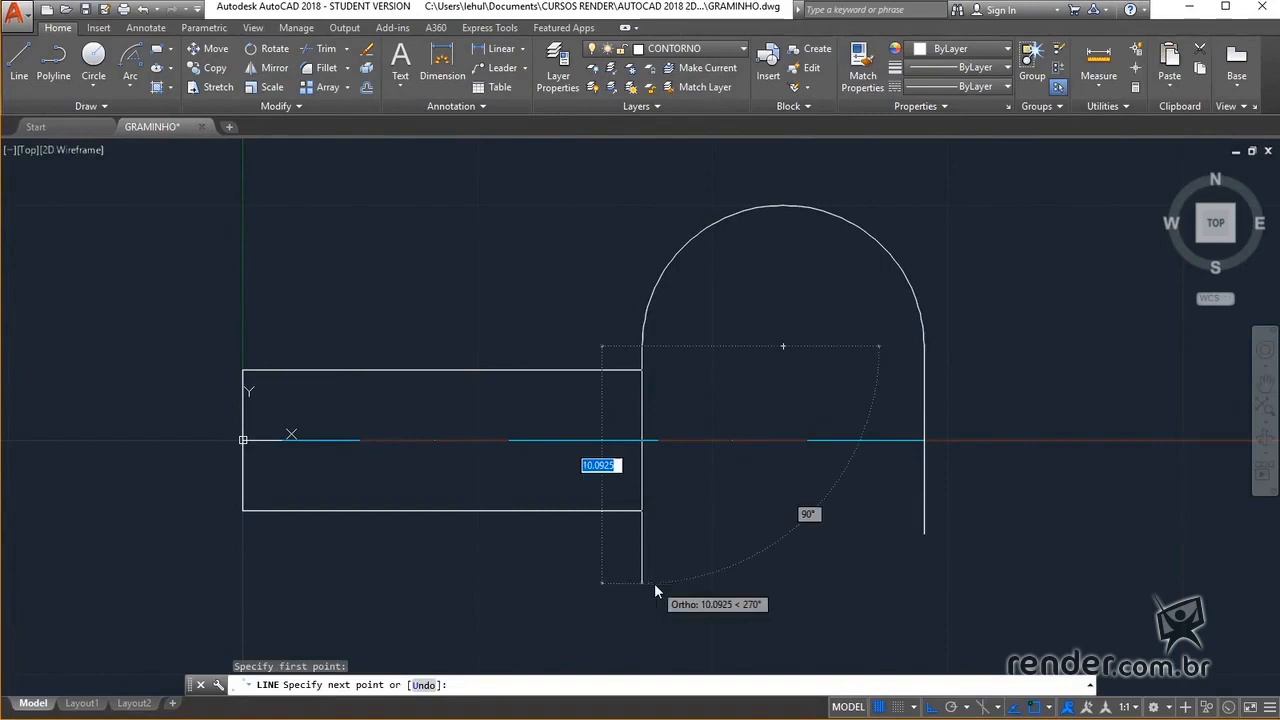
pyautogui.write('8')
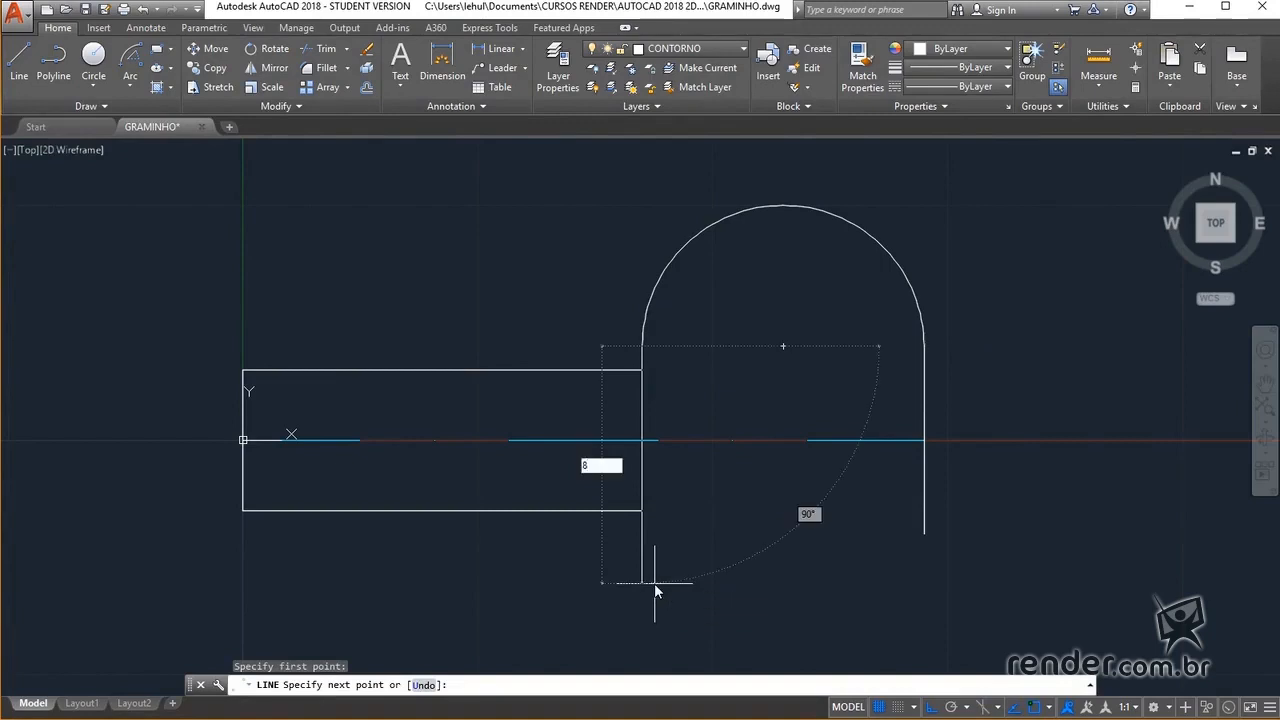
pyautogui.press('Return')
pyautogui.press('Escape')
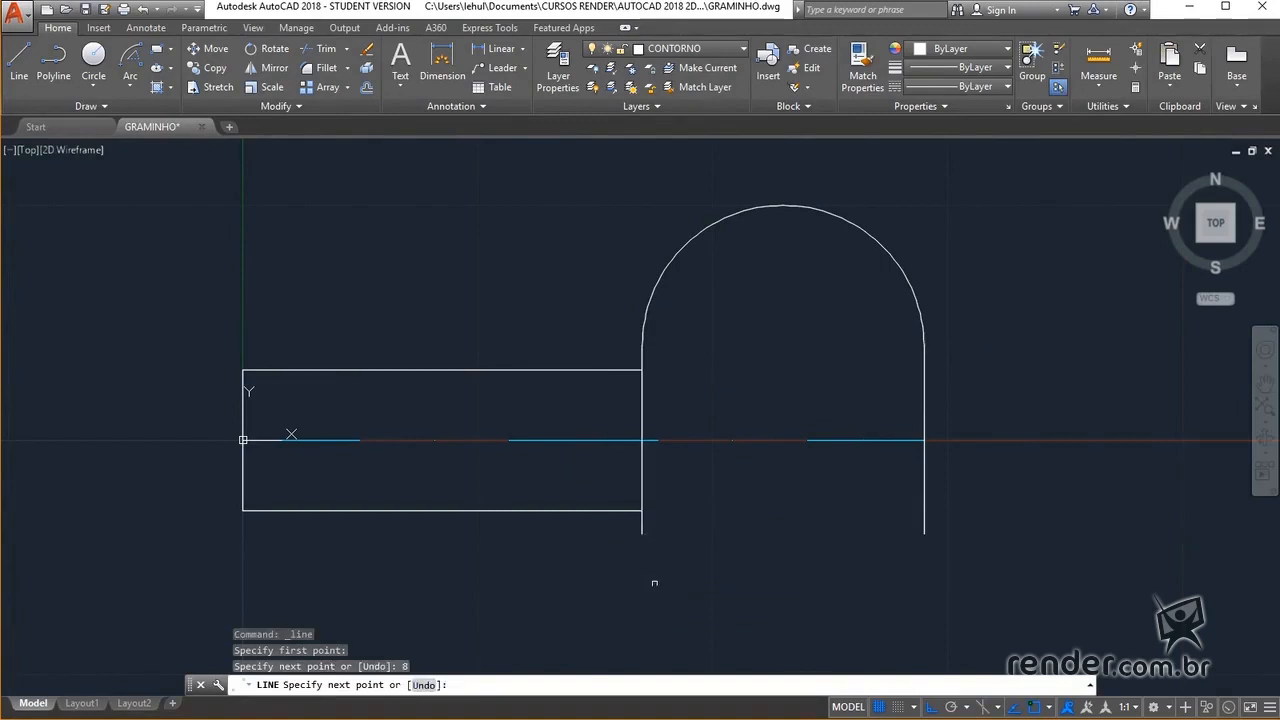
pyautogui.click(127, 88)
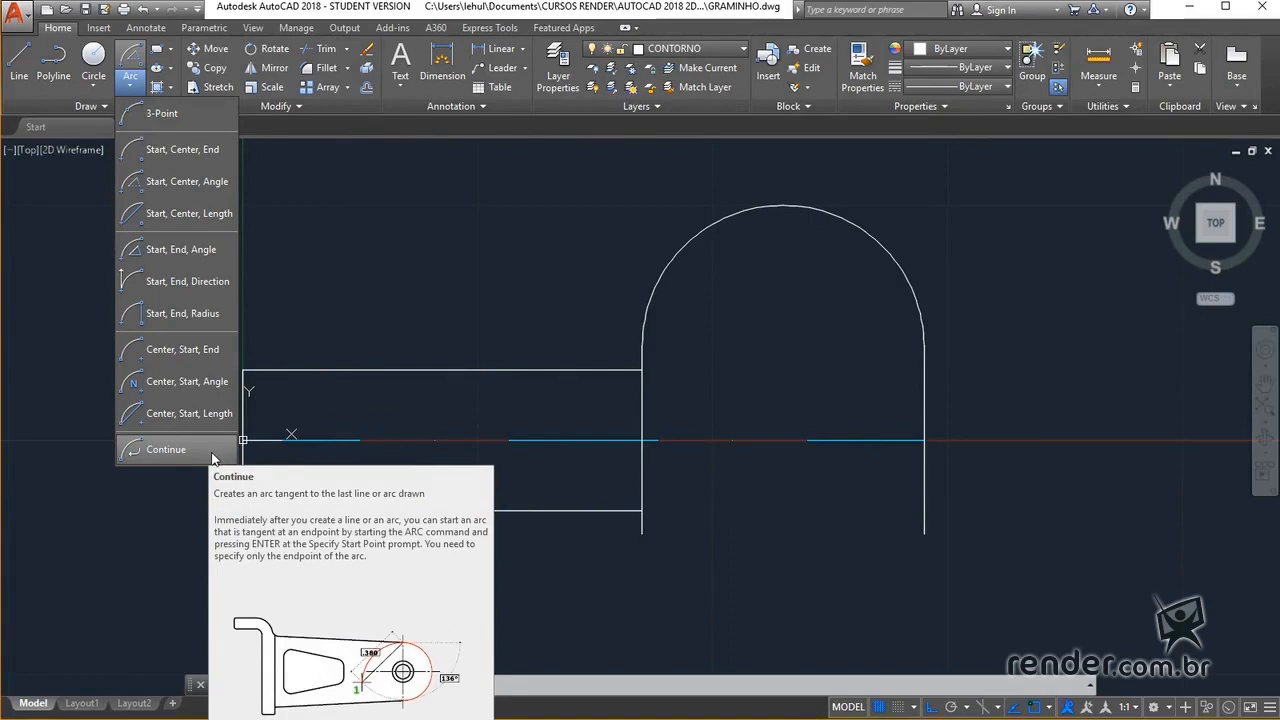
pyautogui.click(439, 246)
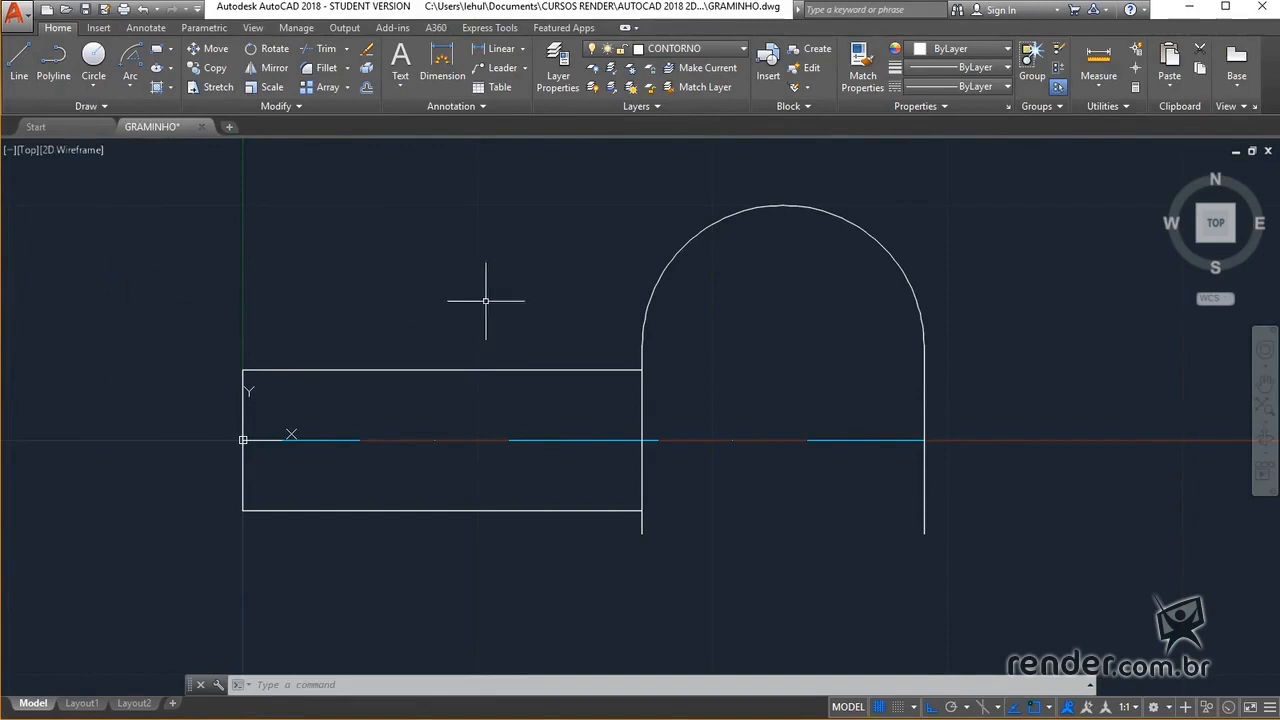
# - Start a polyline in the empty area left of the part with a horizontal segment and a tangent arc ending 15 units below it
pyautogui.moveTo(480, 291); pyautogui.dragTo(834, 293, button='middle')
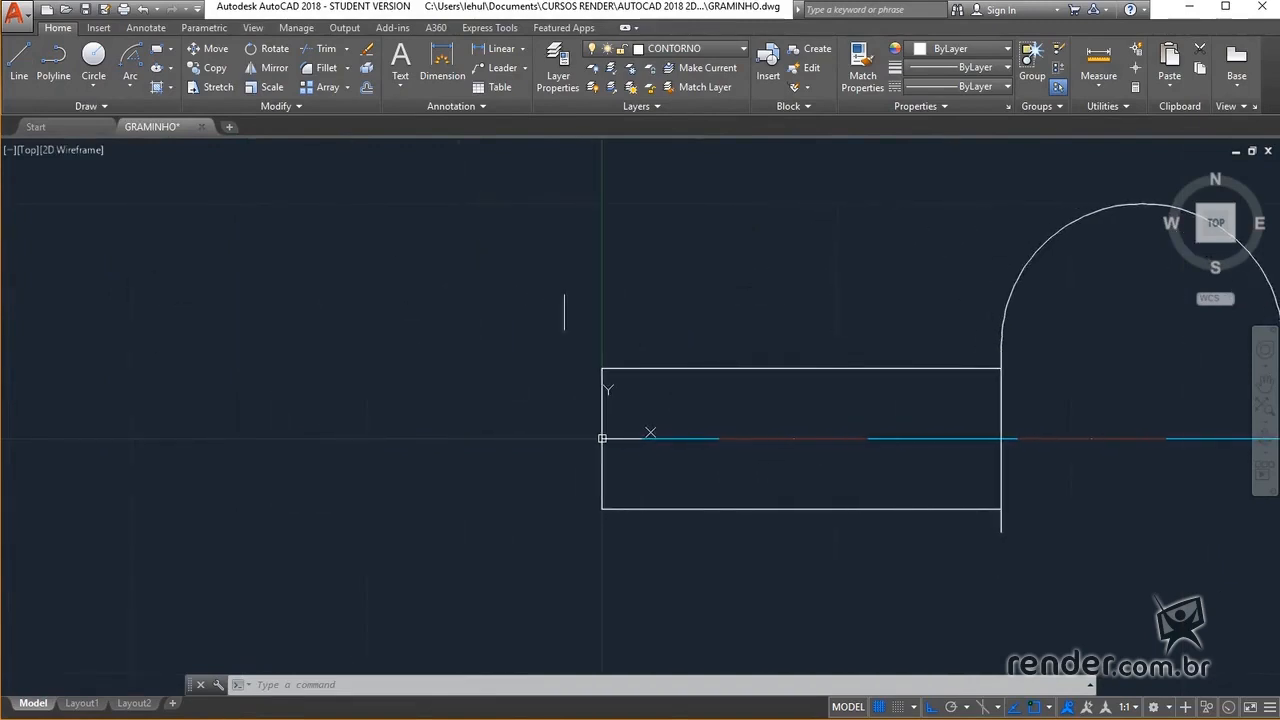
pyautogui.click(55, 70)
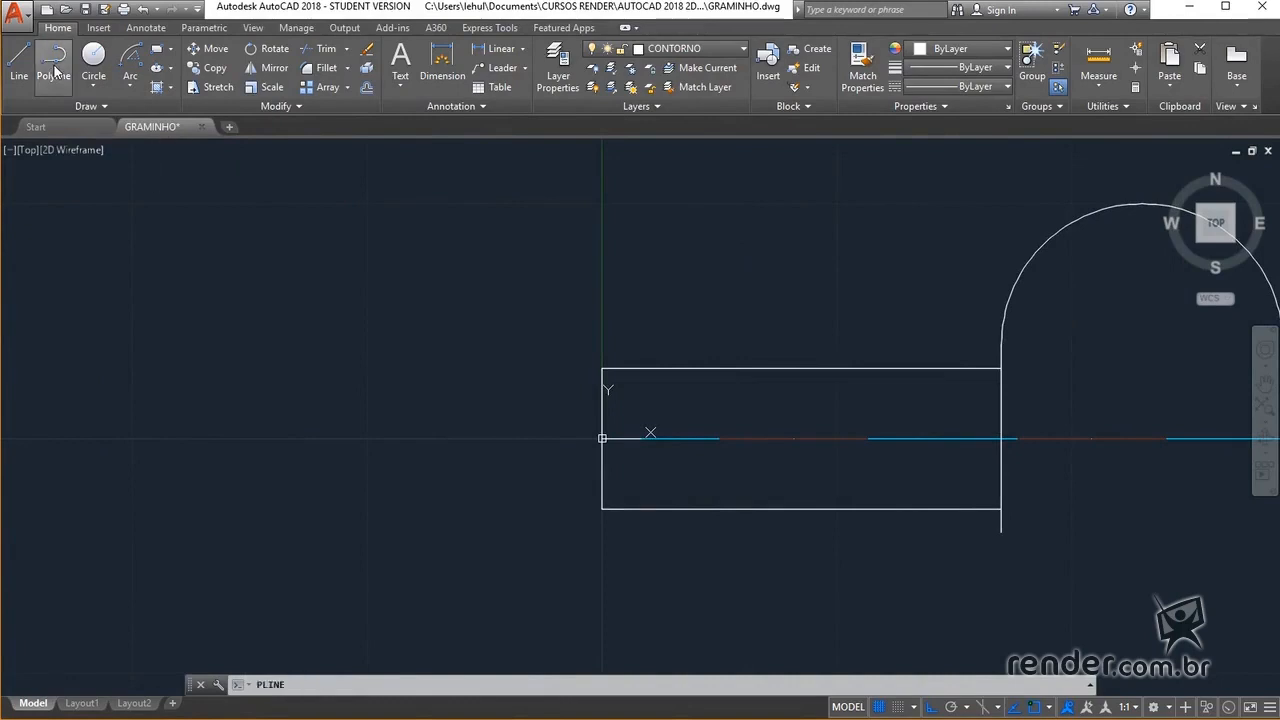
pyautogui.click(78, 294)
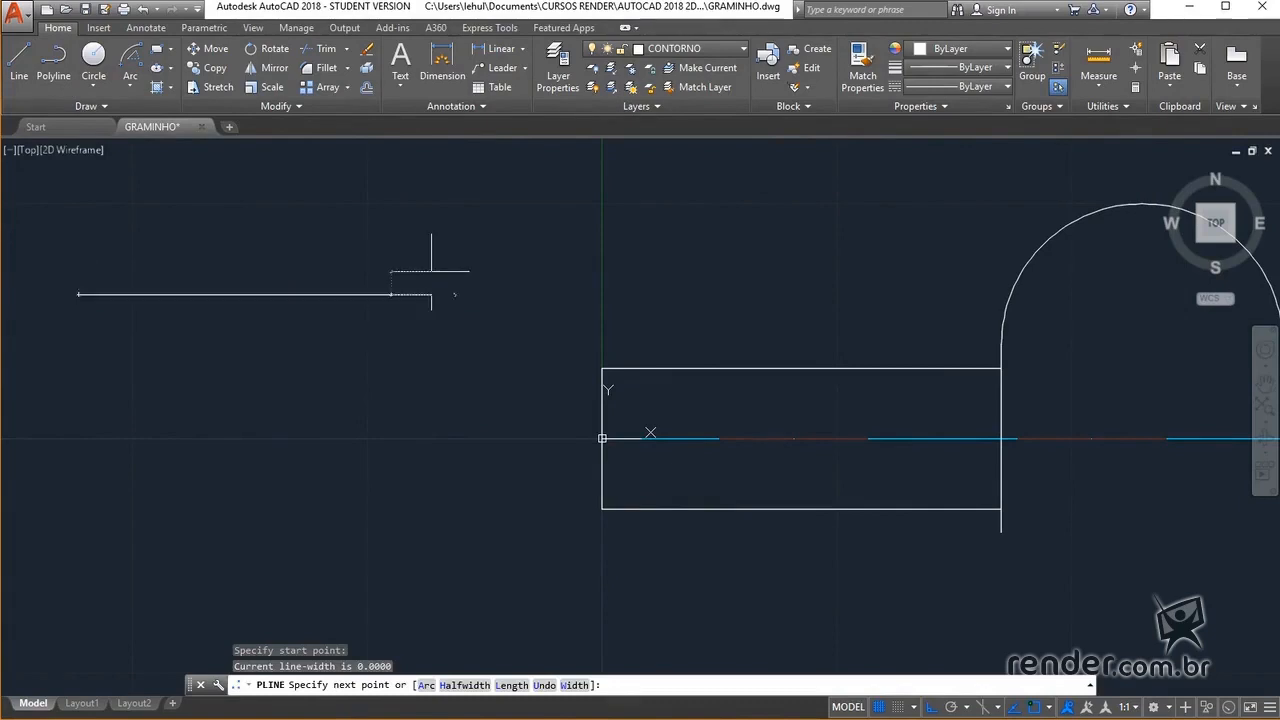
pyautogui.click(432, 285)
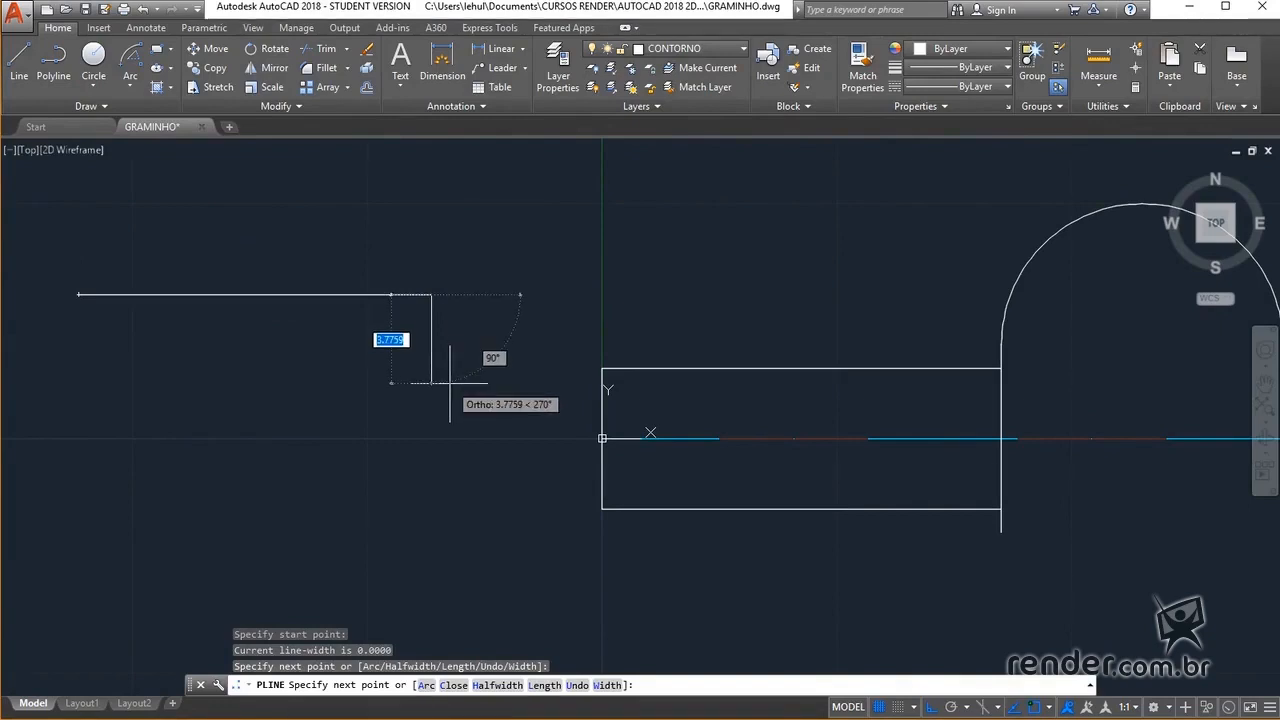
pyautogui.write('A')
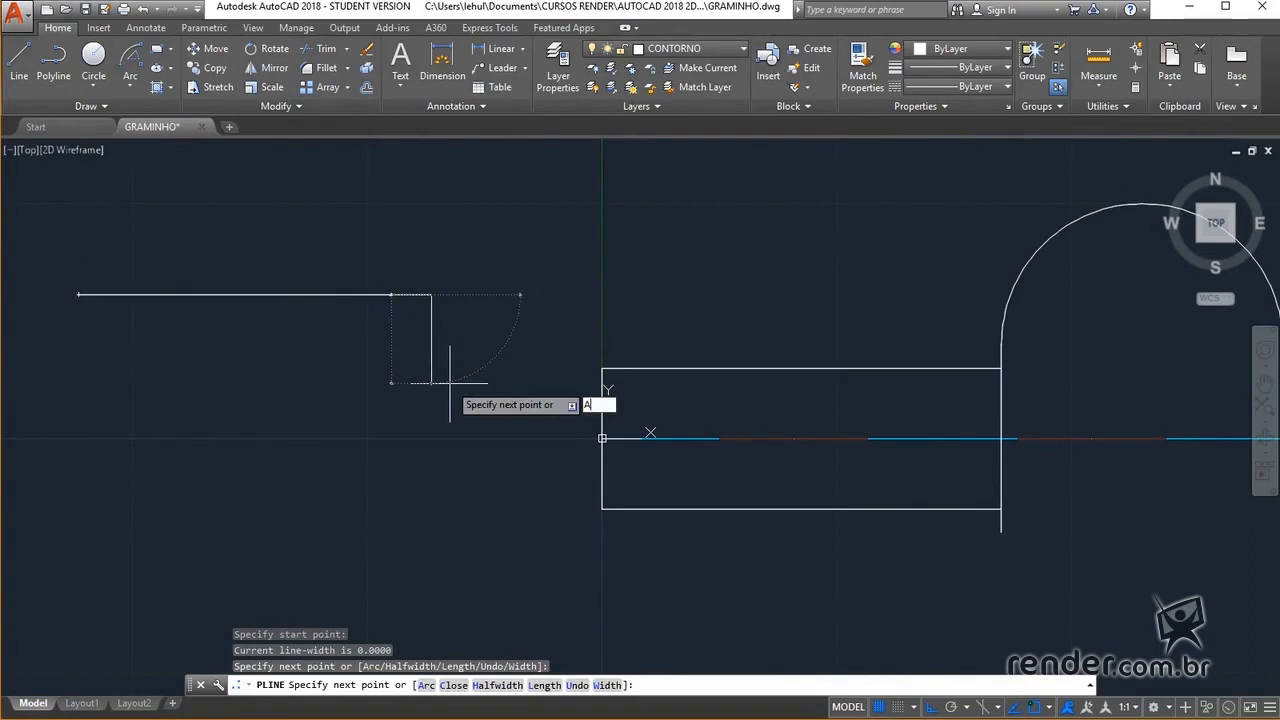
pyautogui.press('Return')
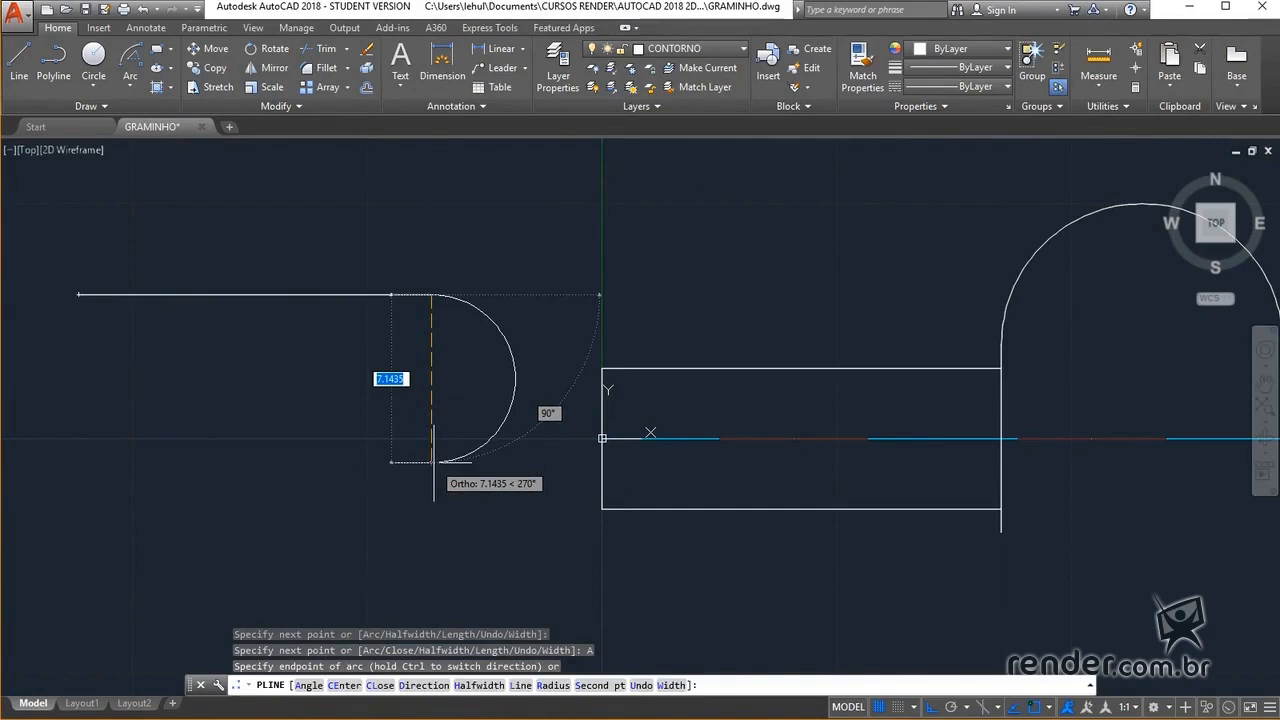
pyautogui.write('15')
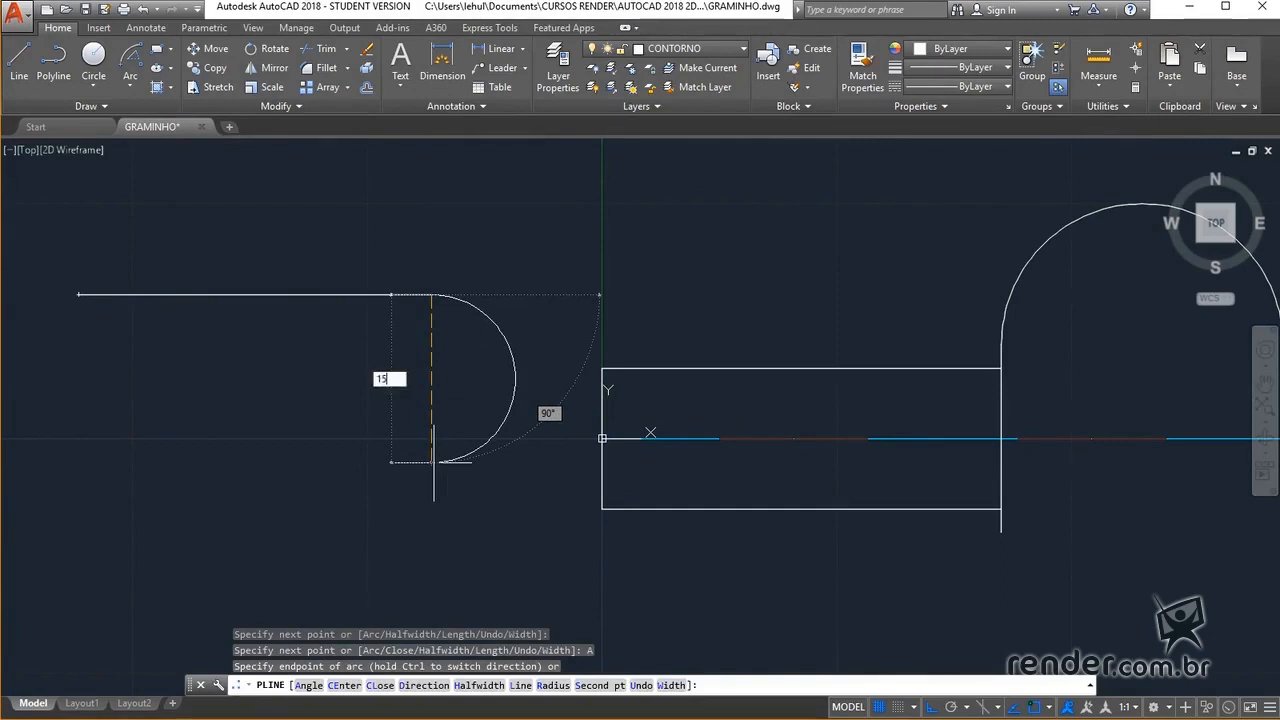
pyautogui.press('Return')
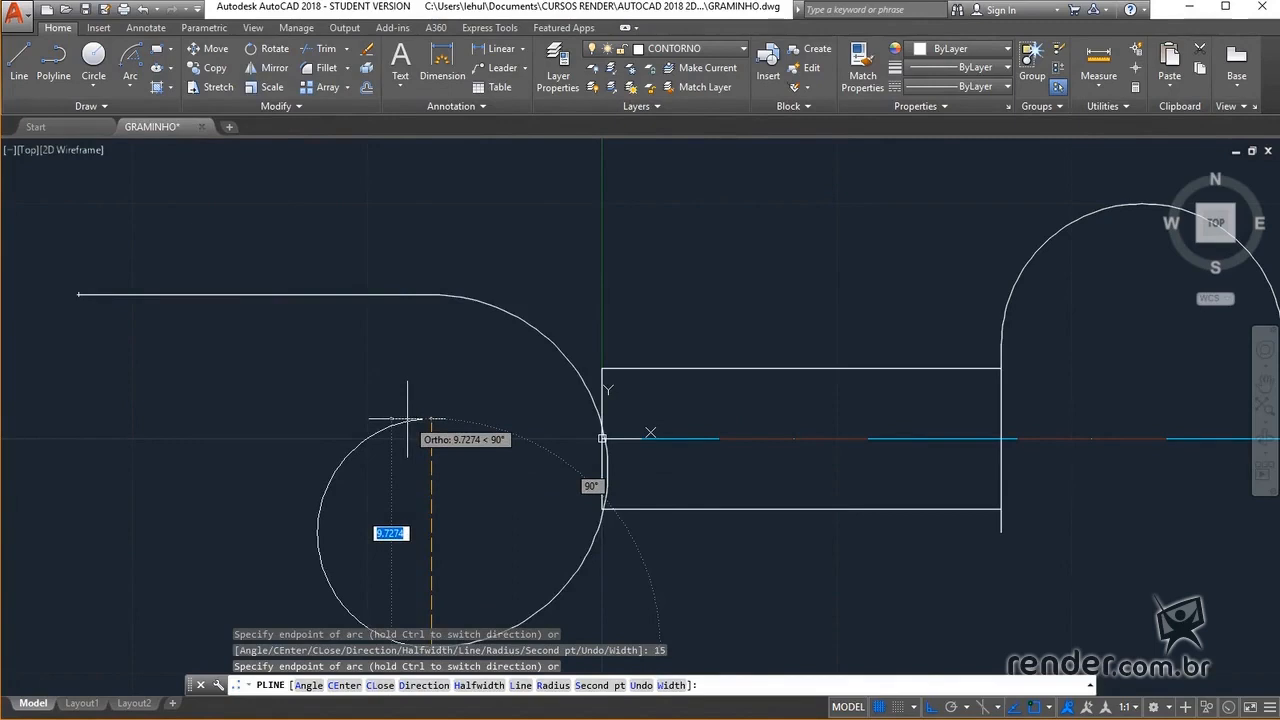
# - Switch the polyline back to straight segments and finish it with a vertical segment upward and a horizontal one to the left
pyautogui.write('l')
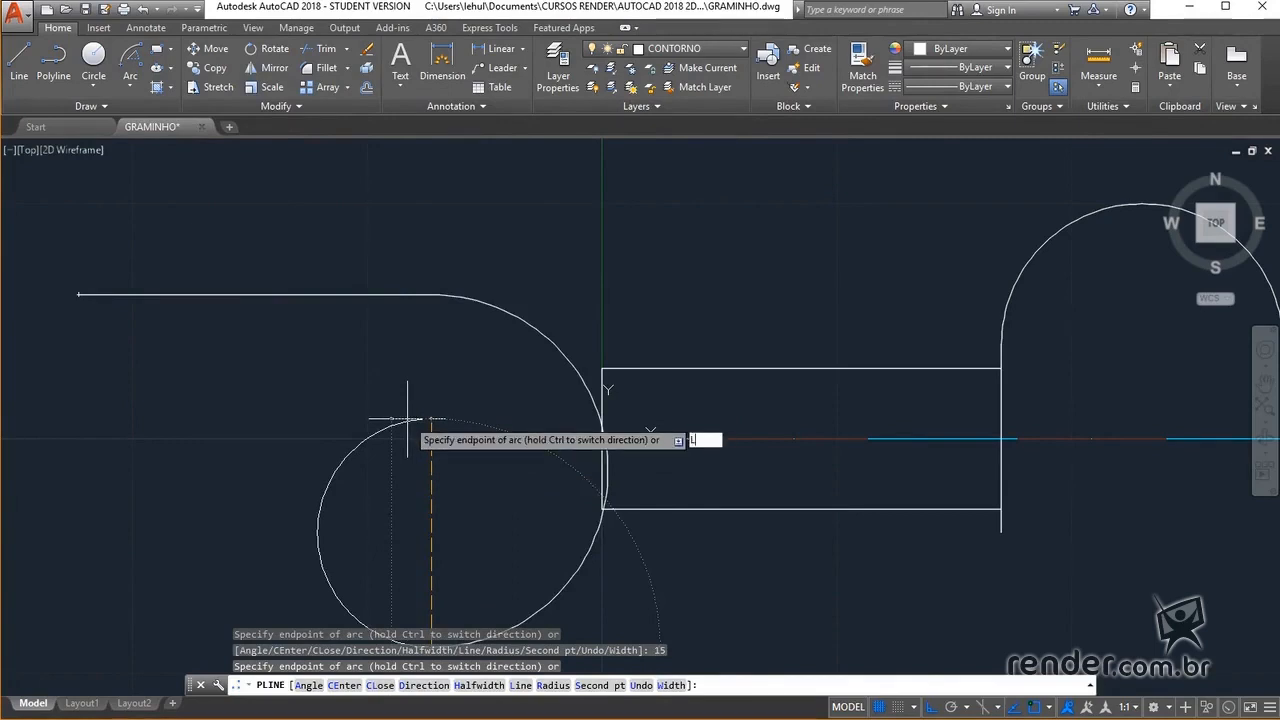
pyautogui.press('Return')
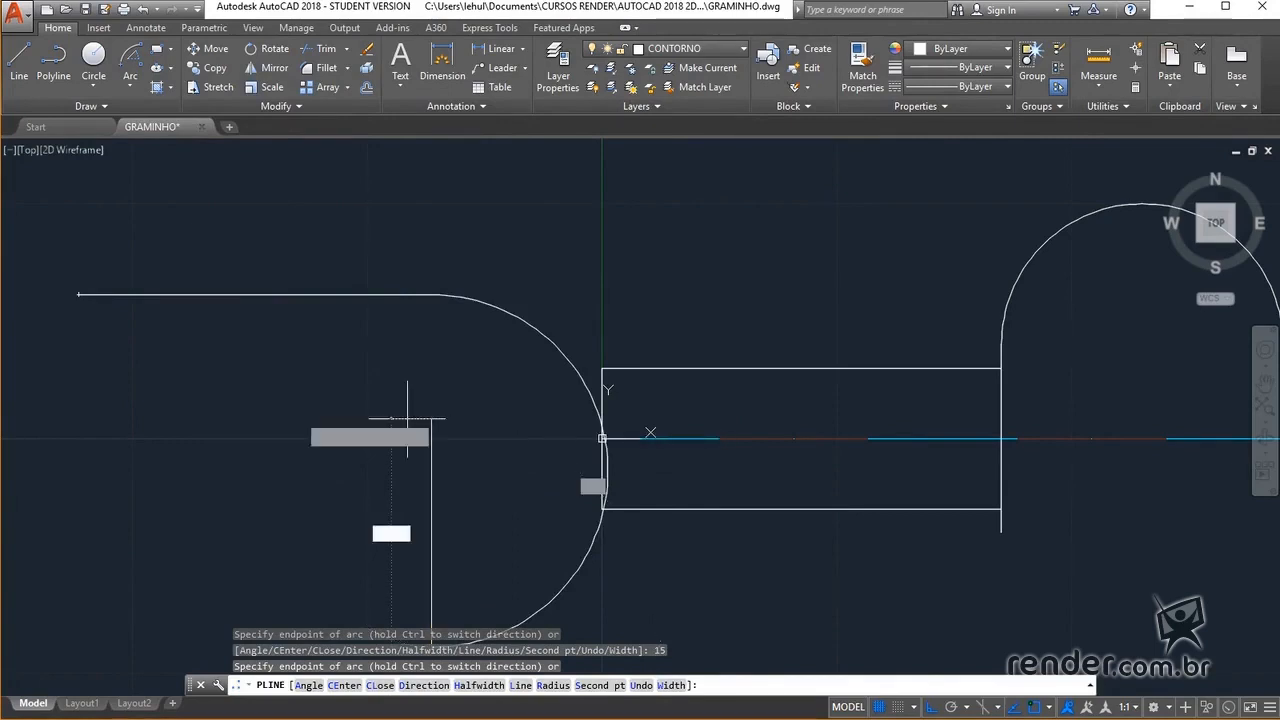
pyautogui.write('l')
pyautogui.press('Return')
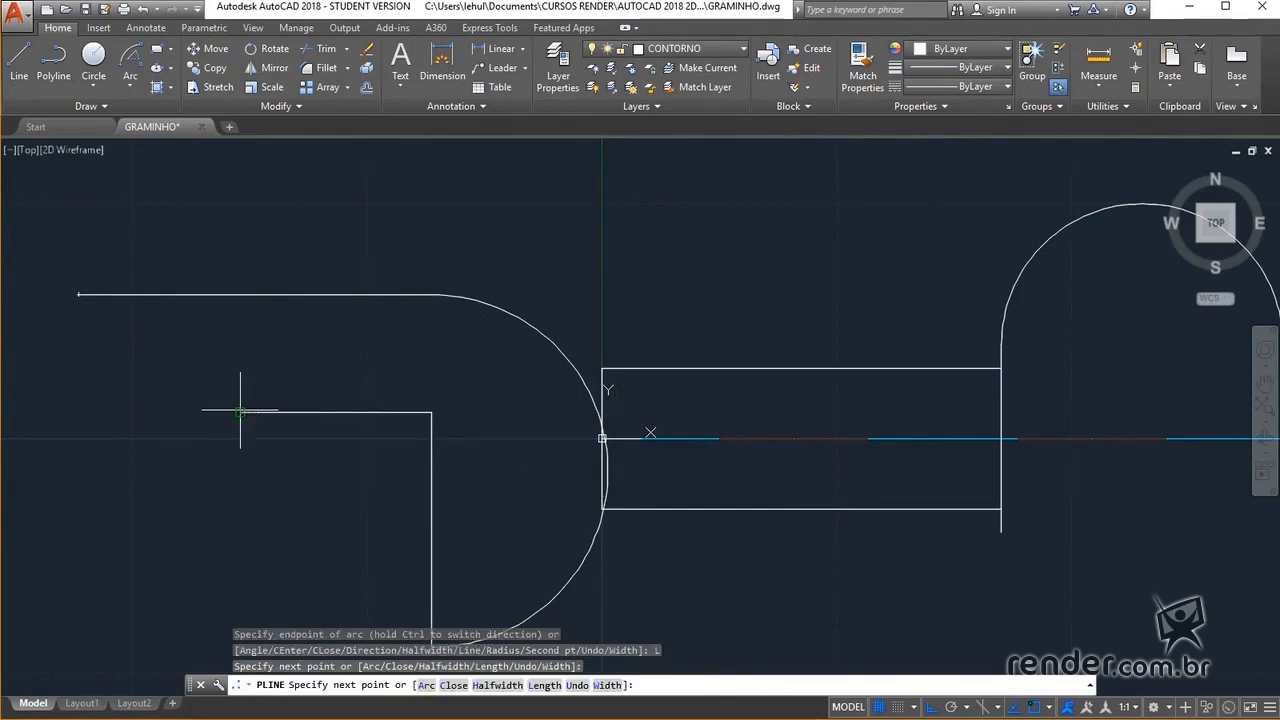
pyautogui.click(240, 411)
pyautogui.press('Escape')
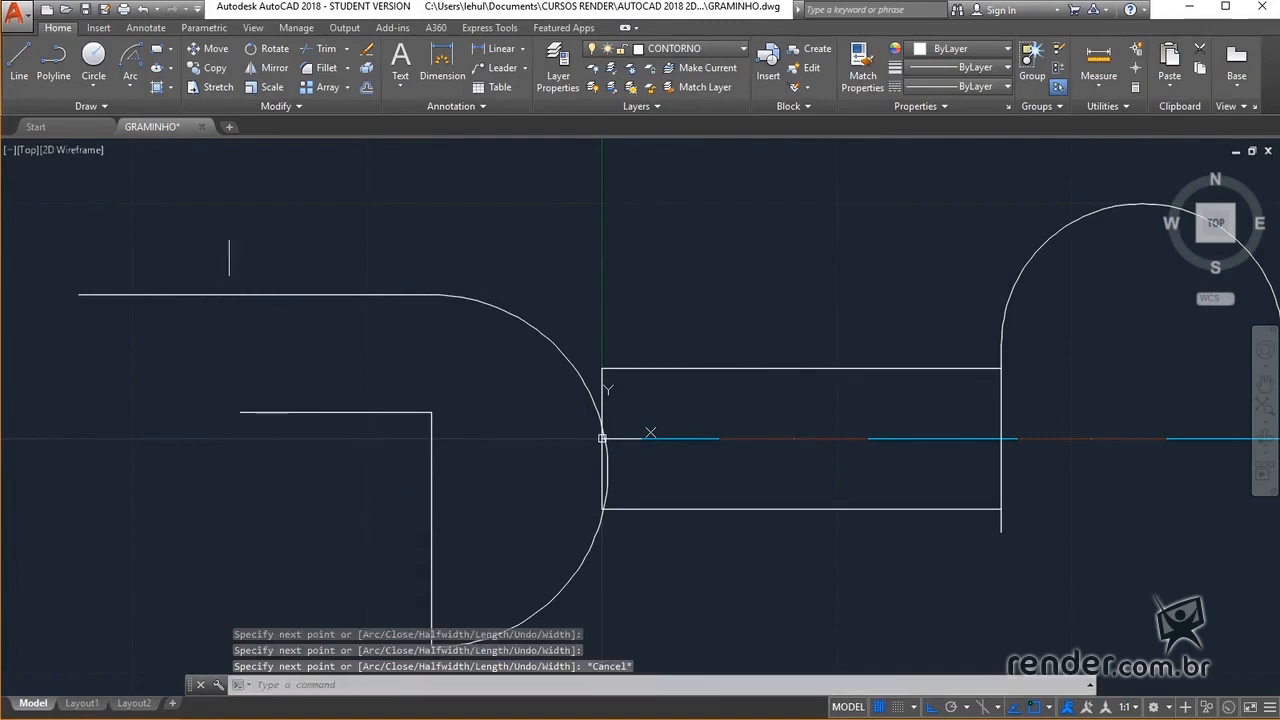
# - Draw an open, spiral-shaped fit-point spline below the left end of the polyline
pyautogui.click(110, 105)
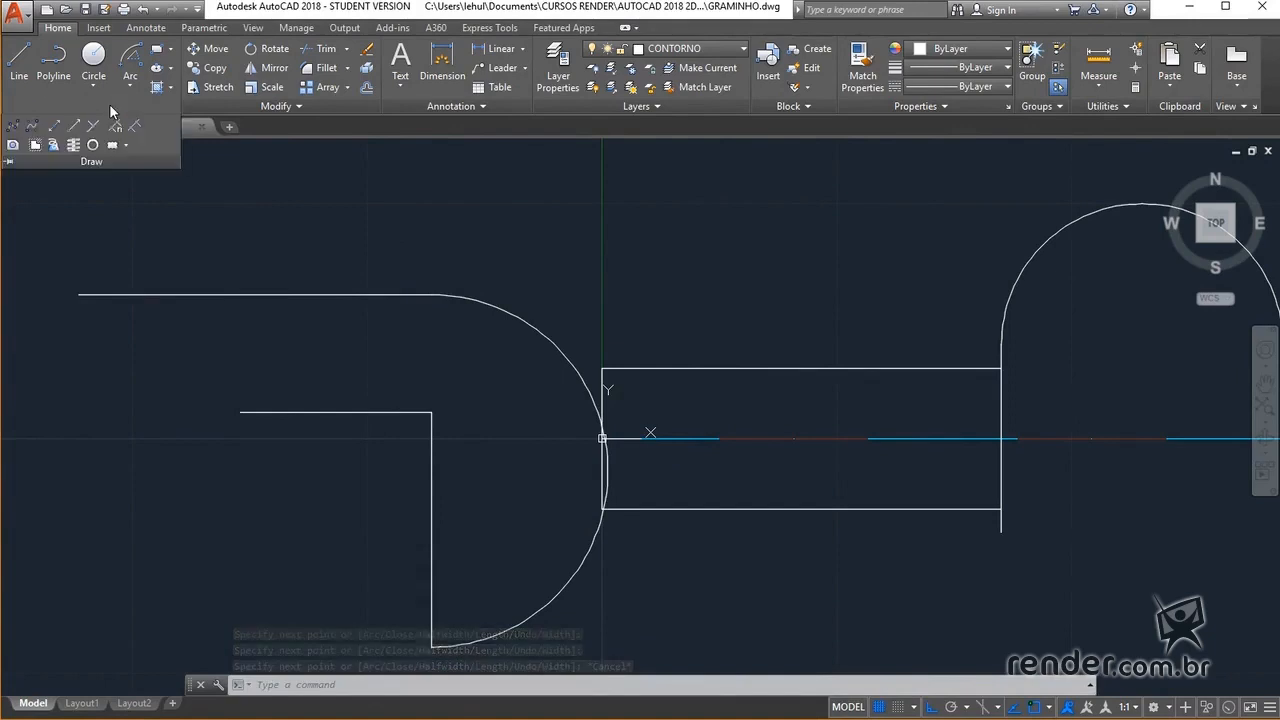
pyautogui.click(15, 130)
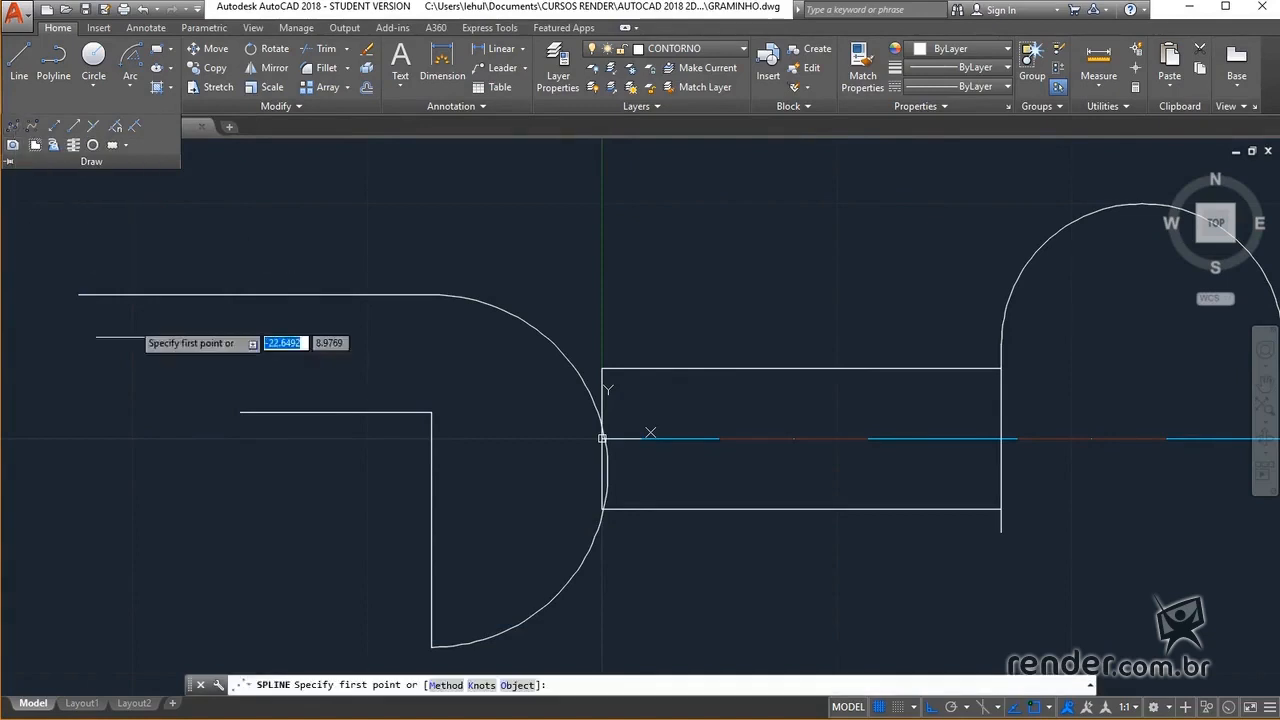
pyautogui.click(73, 543)
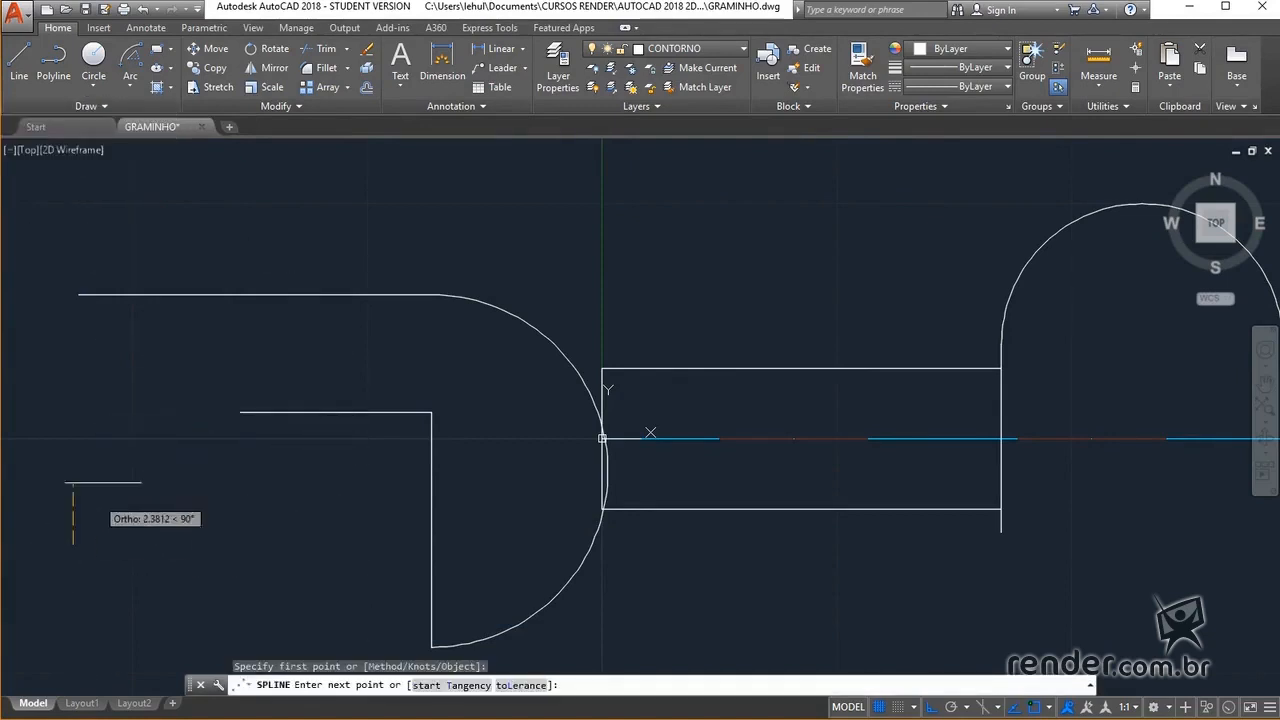
pyautogui.click(118, 448)
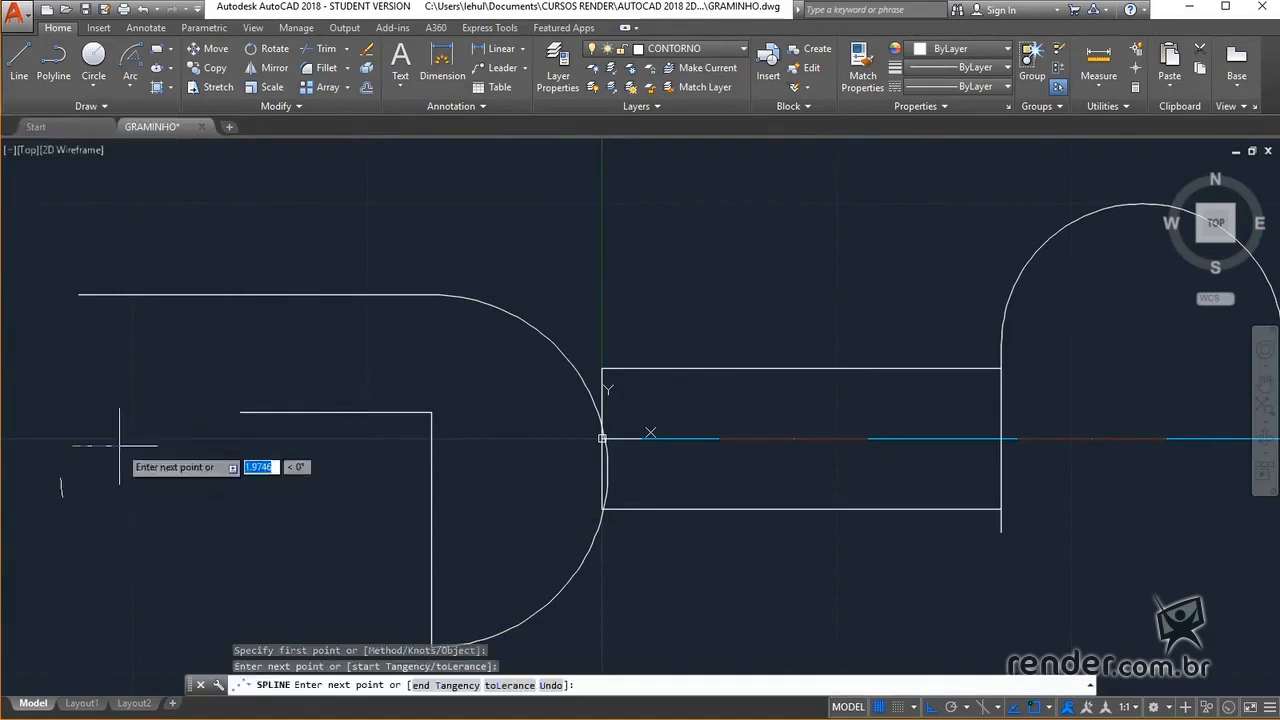
pyautogui.click(204, 536)
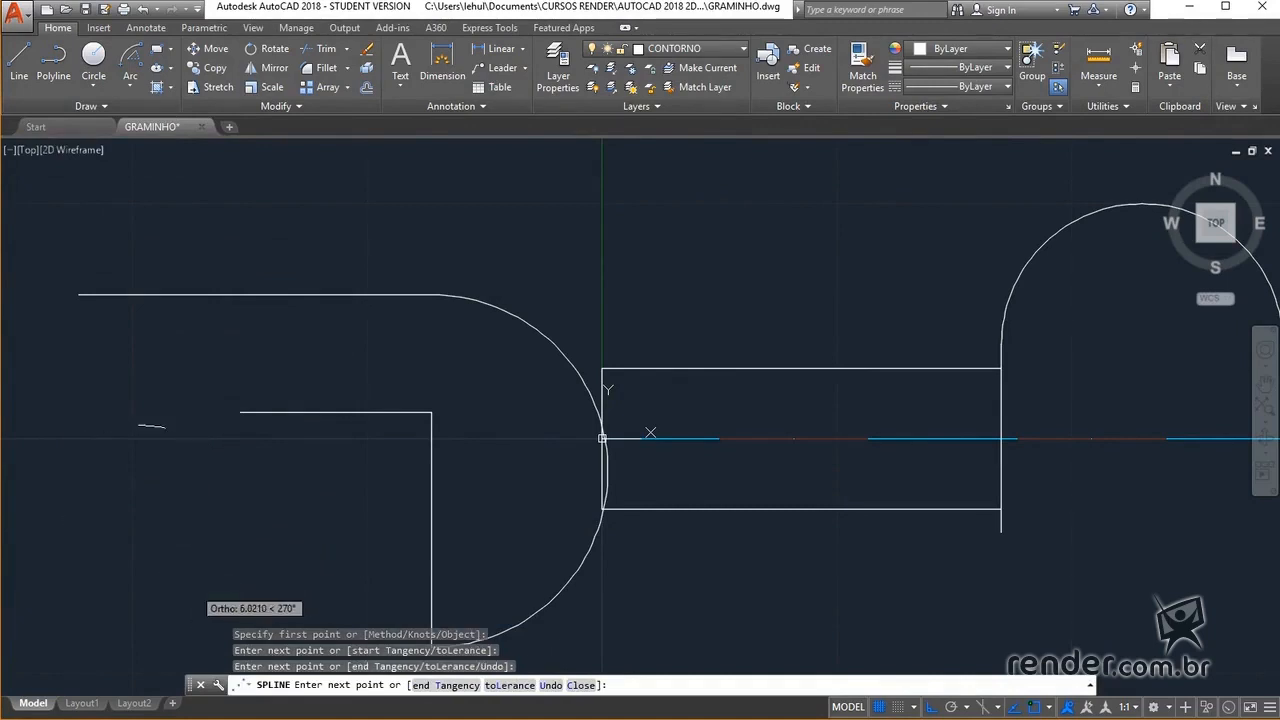
pyautogui.click(203, 587)
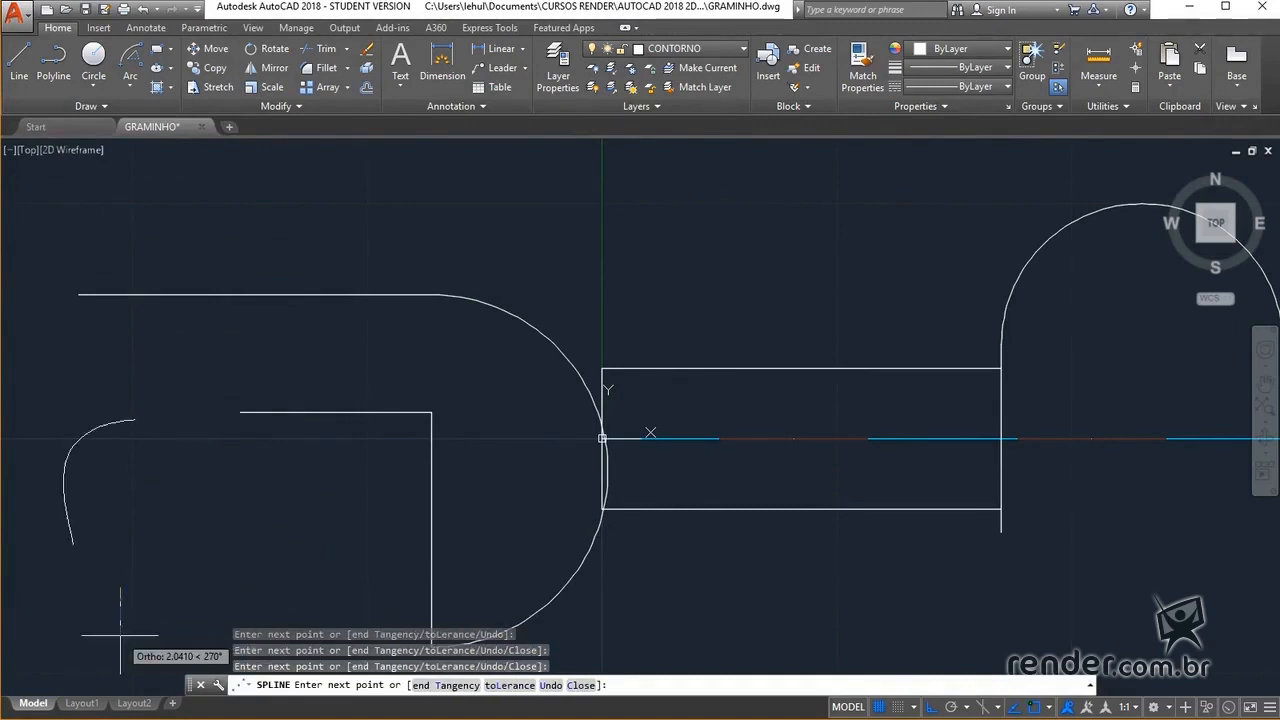
pyautogui.click(120, 600)
pyautogui.click(132, 533)
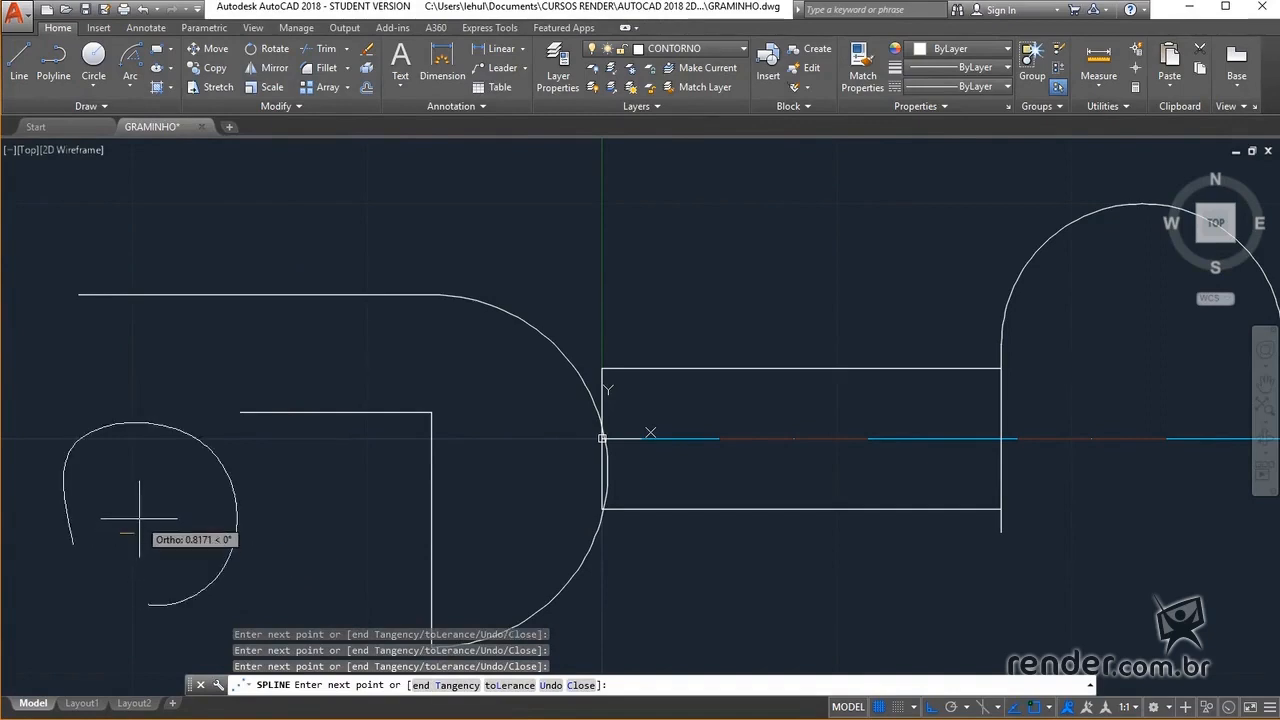
pyautogui.press('Return')
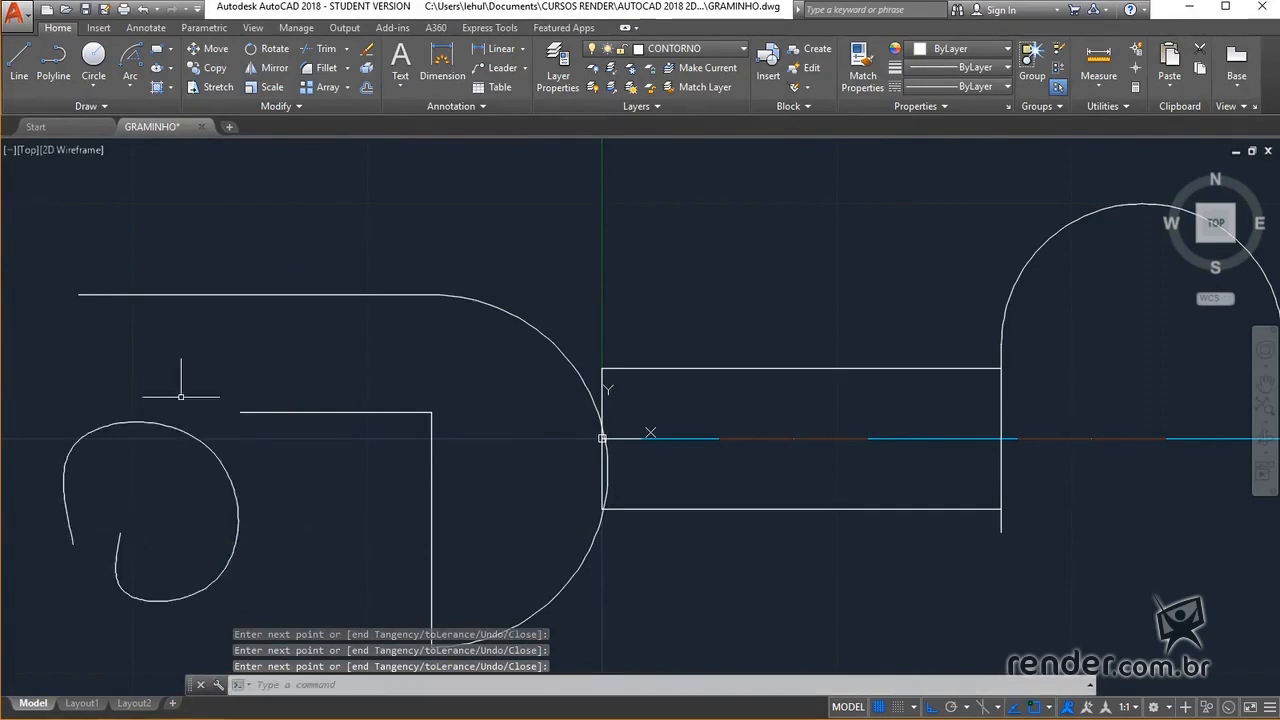
# - Draw a small fit-point spline loop above the polyline's upper horizontal segment, ending it back on its start point
pyautogui.click(105, 107)
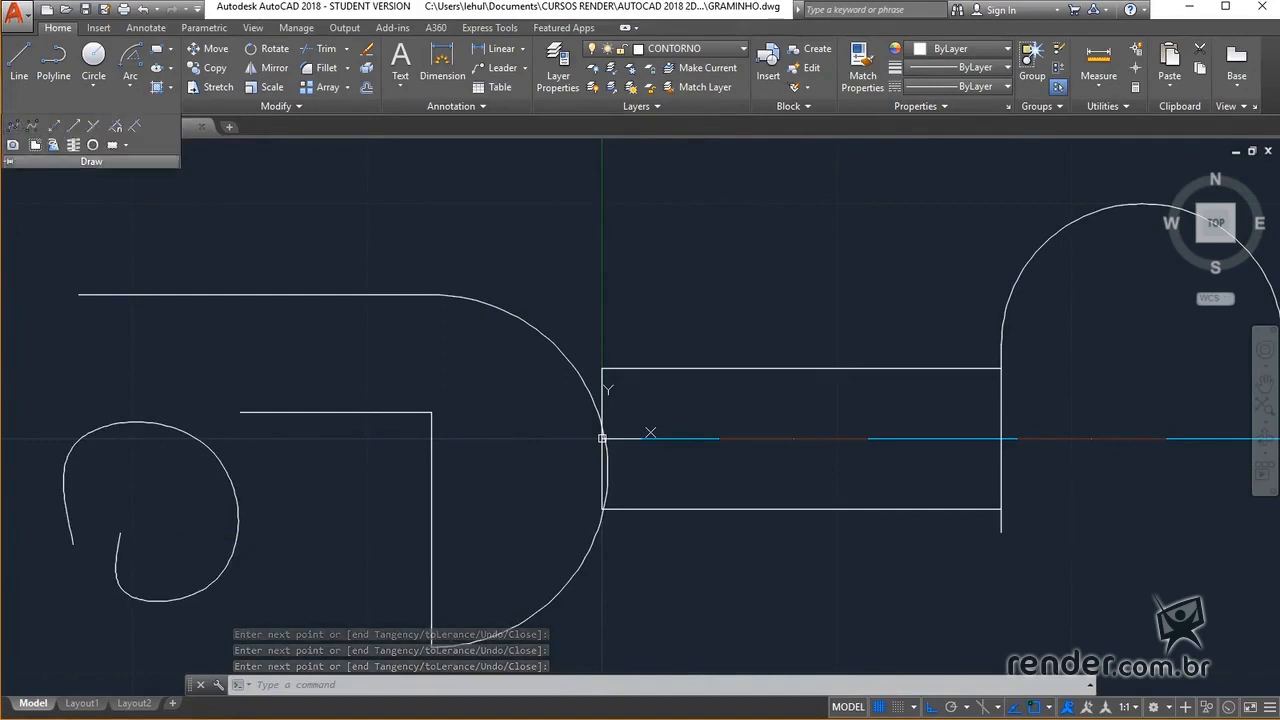
pyautogui.click(14, 126)
pyautogui.click(265, 202)
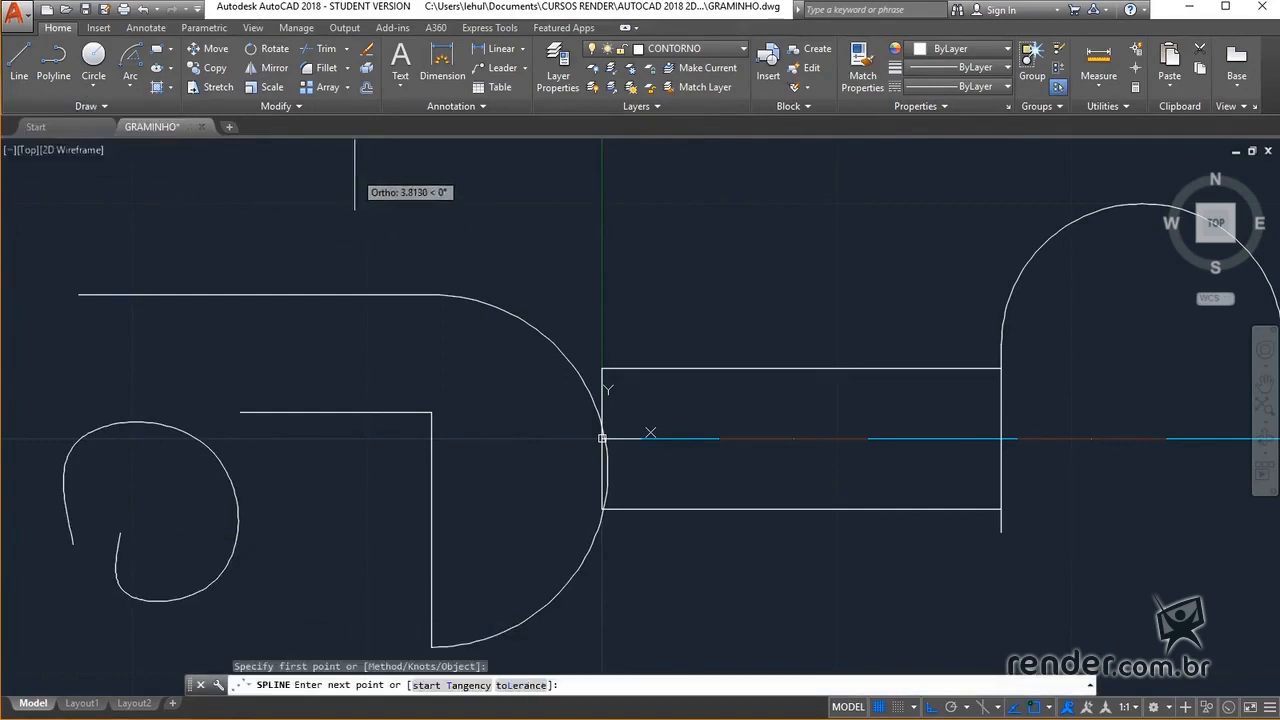
pyautogui.click(369, 249)
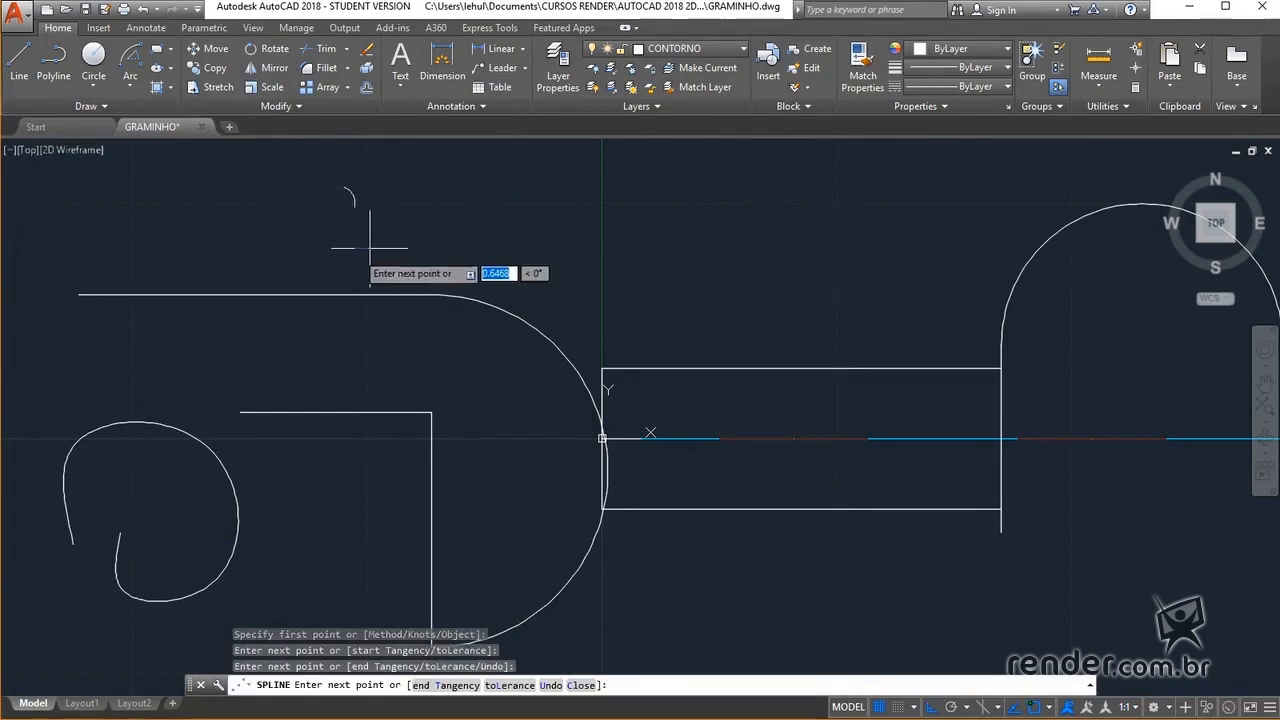
pyautogui.click(261, 258)
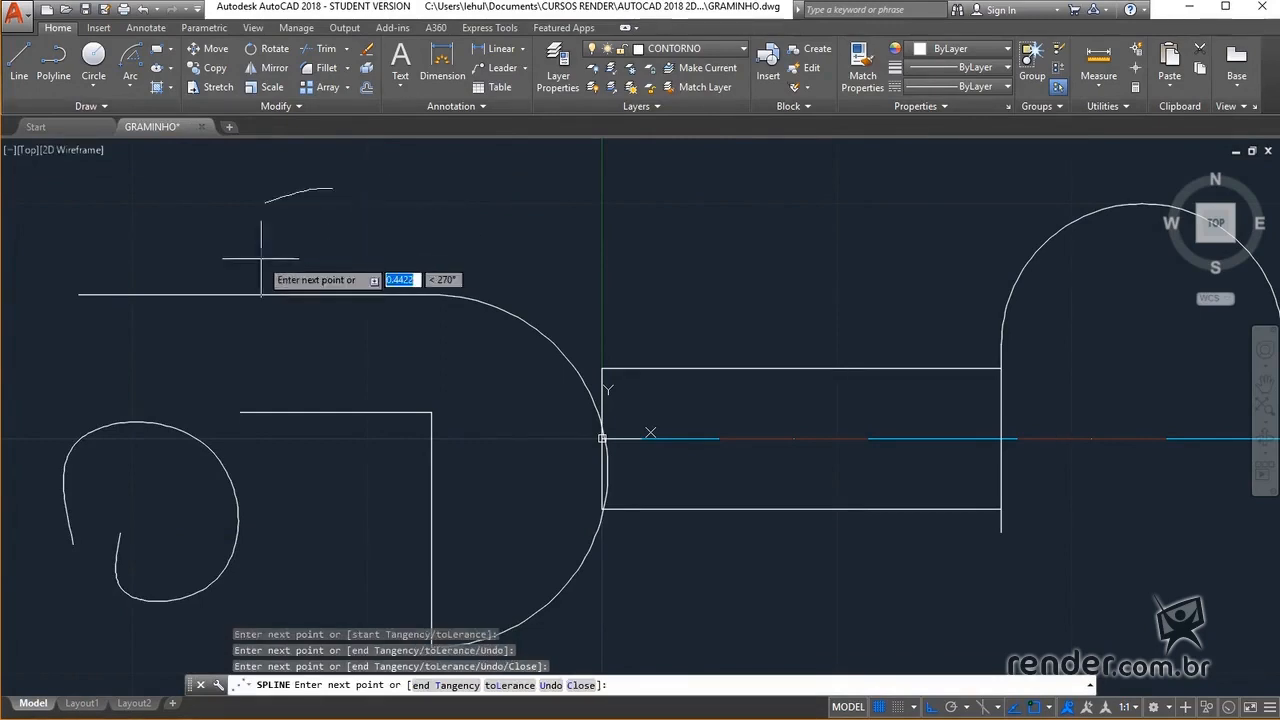
pyautogui.click(265, 203)
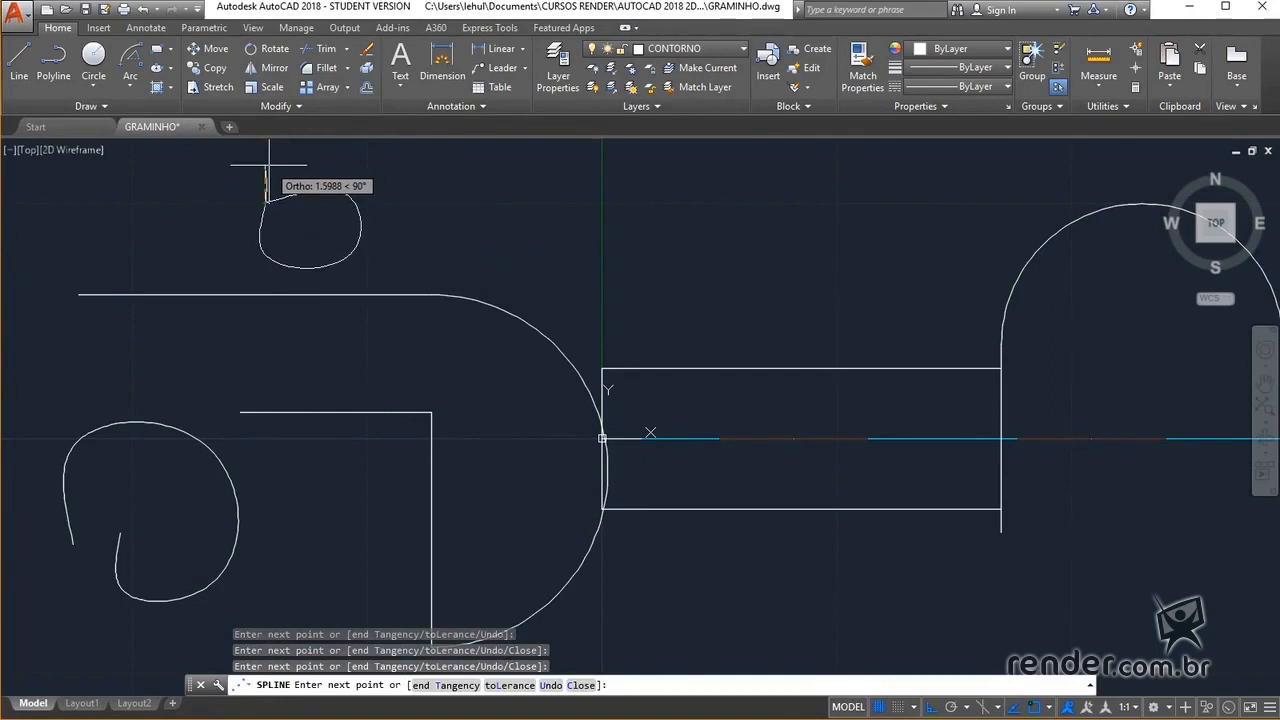
pyautogui.press('Return')
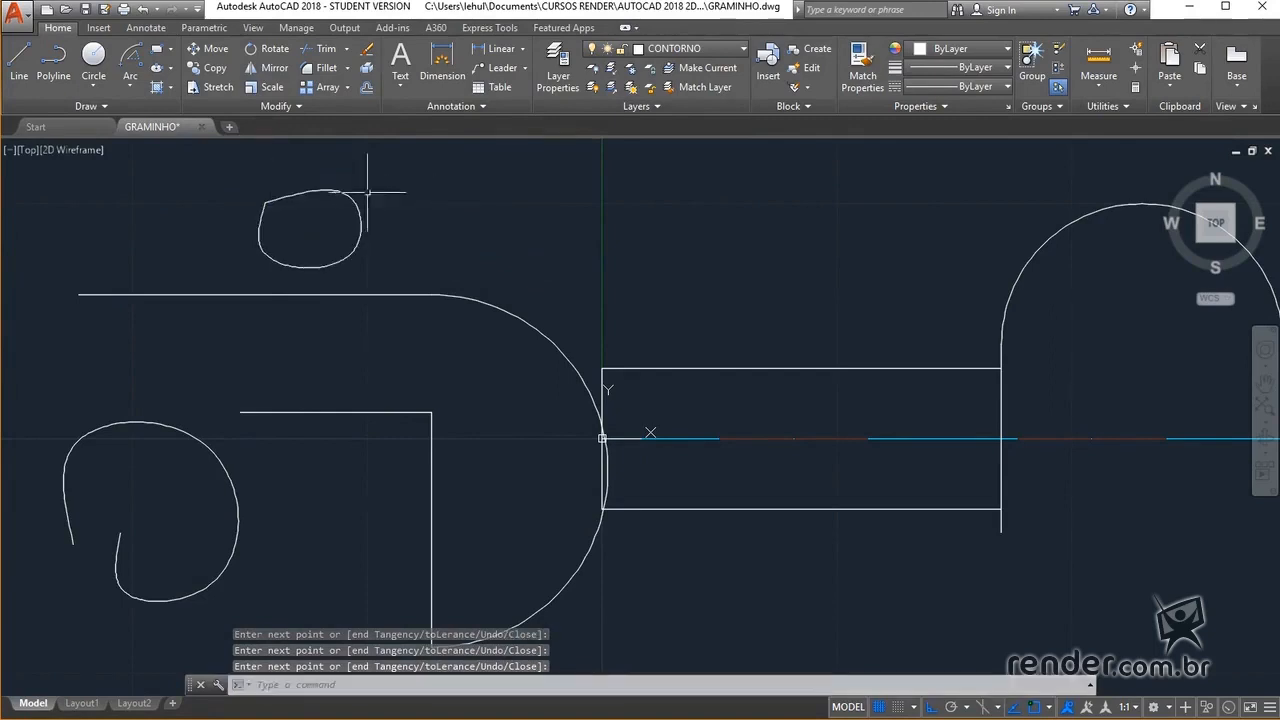
# - Draw an open, hook-shaped control-vertex spline with six control points between the small closed loop and the part, above the polyline's arc
pyautogui.click(88, 105)
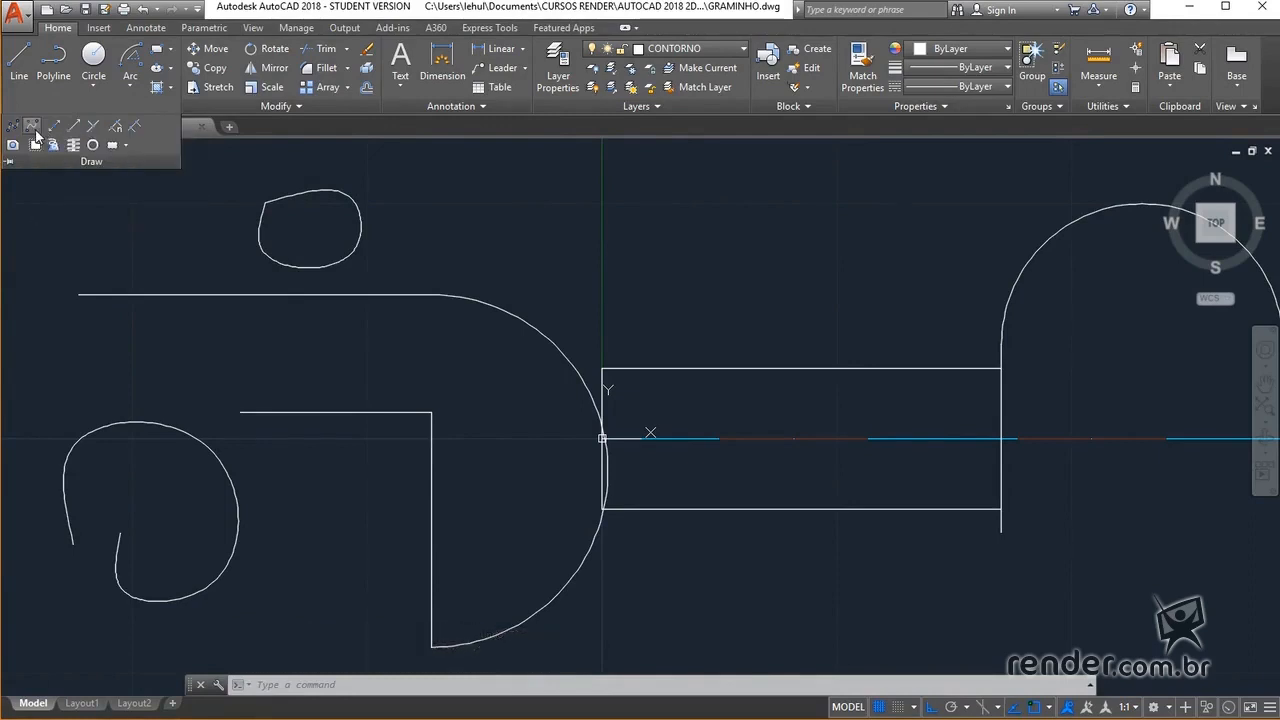
pyautogui.click(34, 130)
pyautogui.click(512, 221)
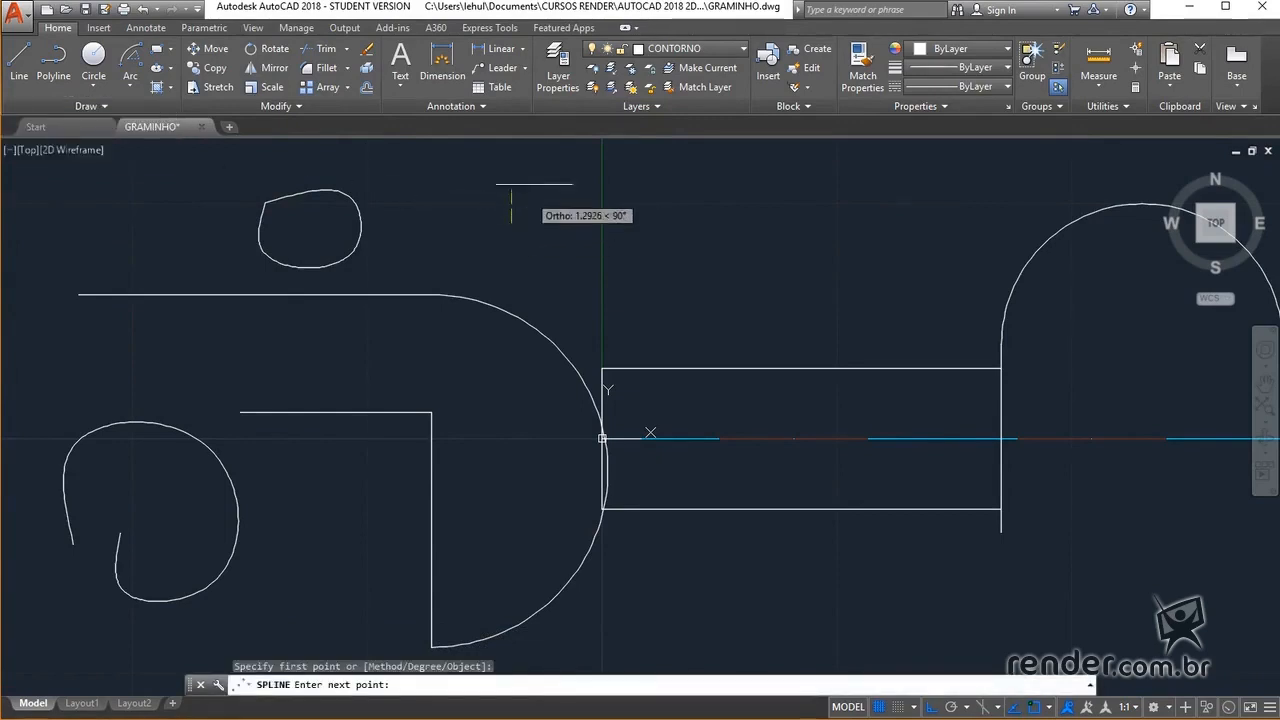
pyautogui.click(514, 175)
pyautogui.click(630, 174)
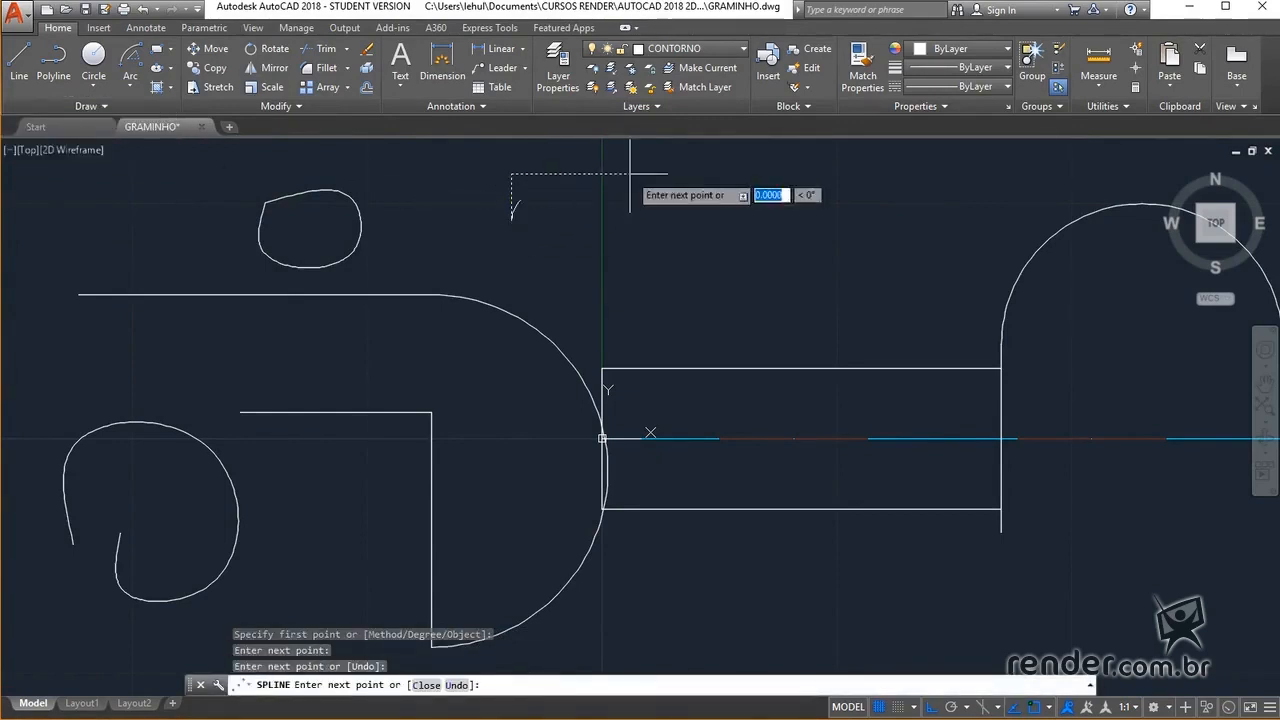
pyautogui.click(630, 268)
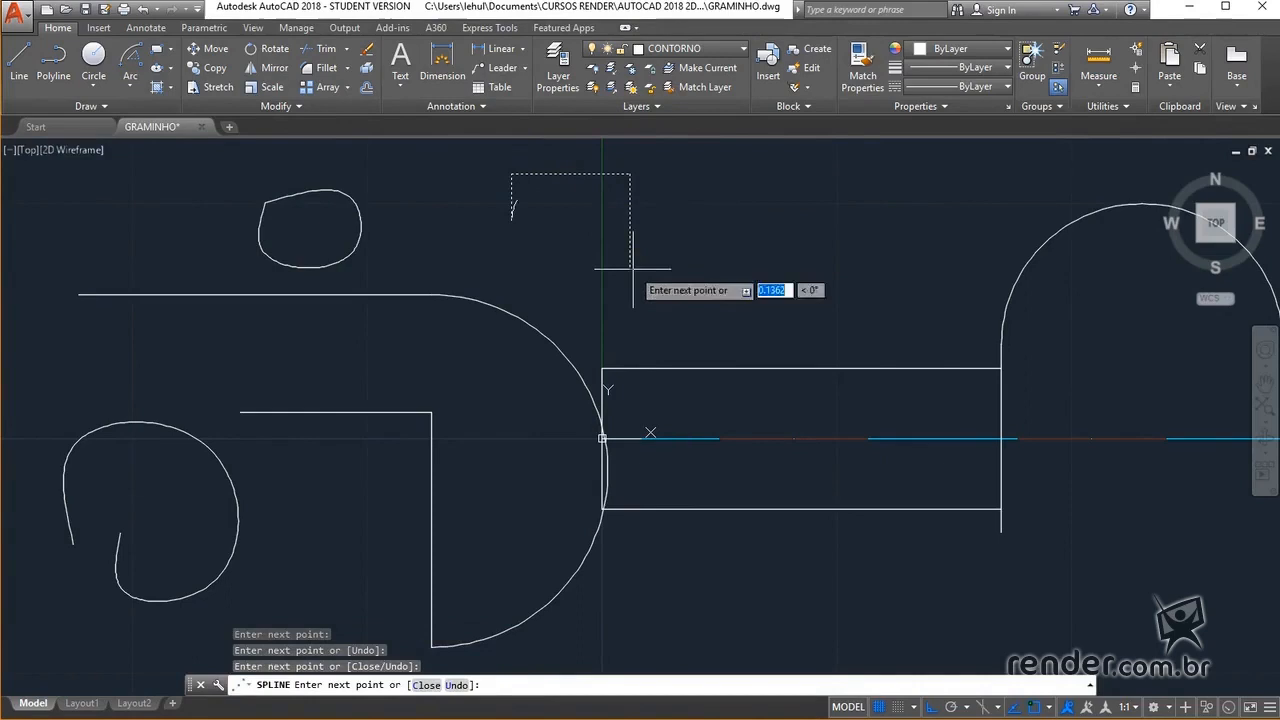
pyautogui.click(577, 280)
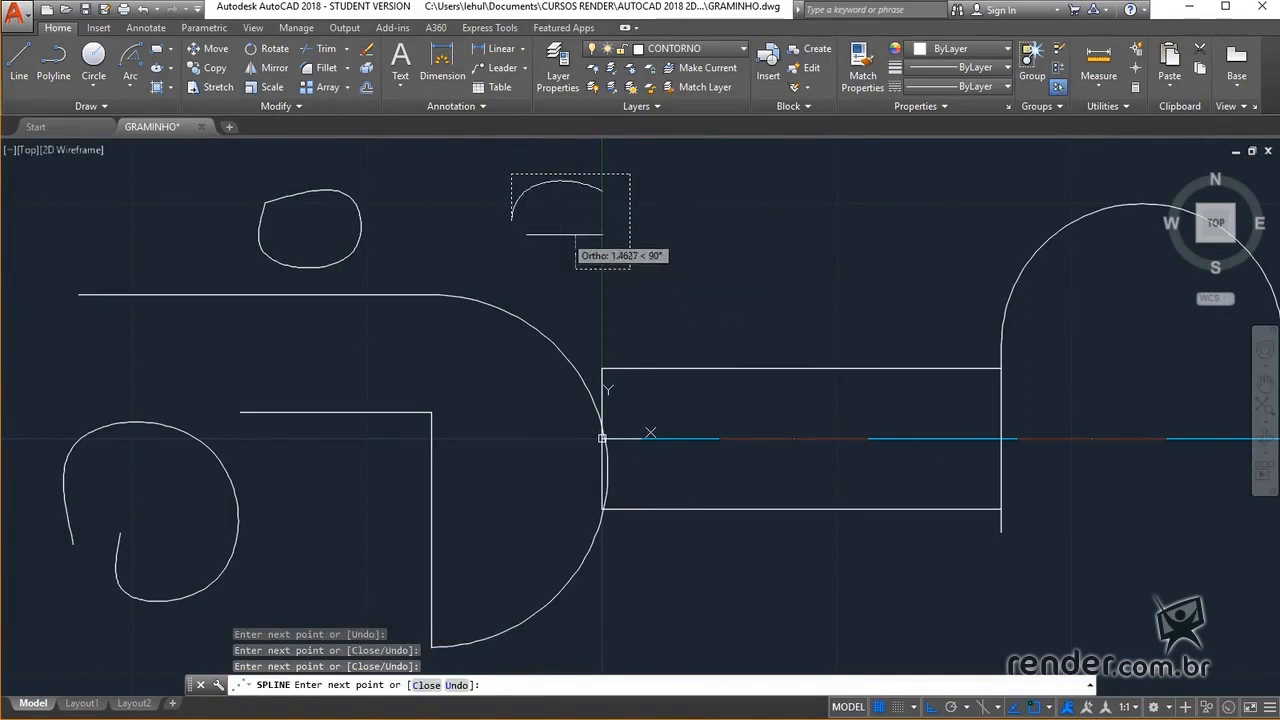
pyautogui.click(566, 236)
pyautogui.press('Return')
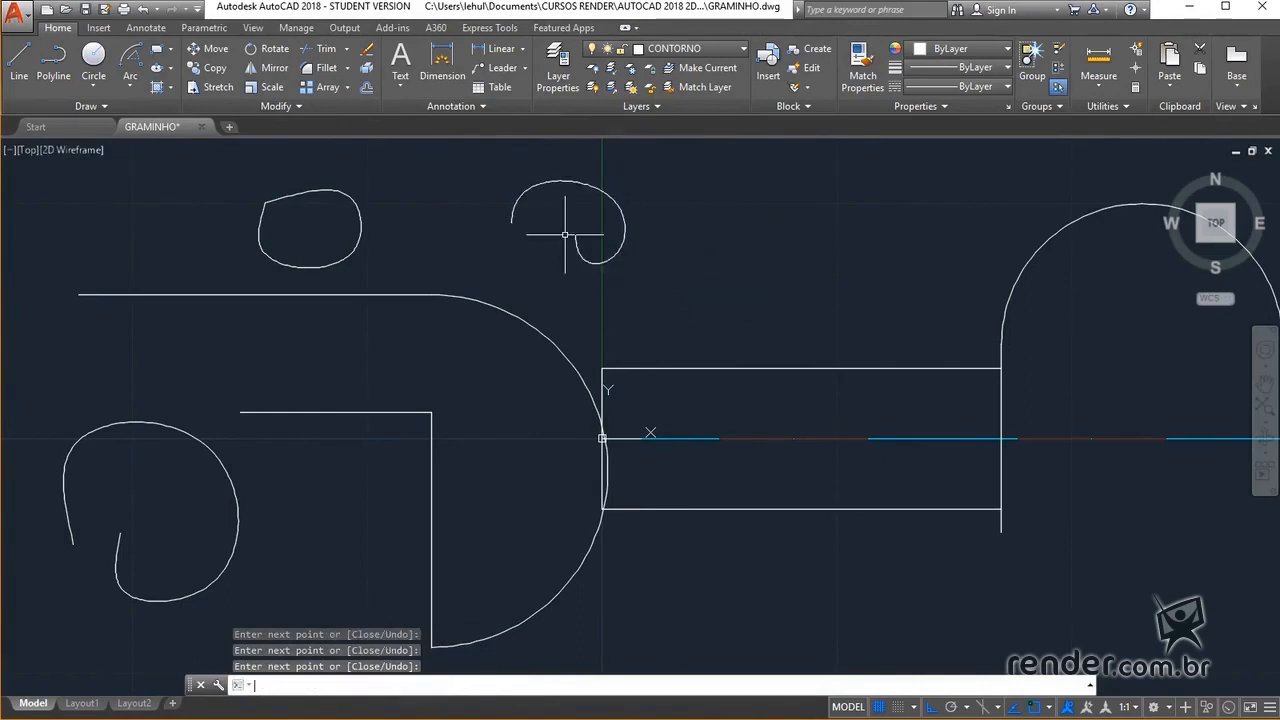